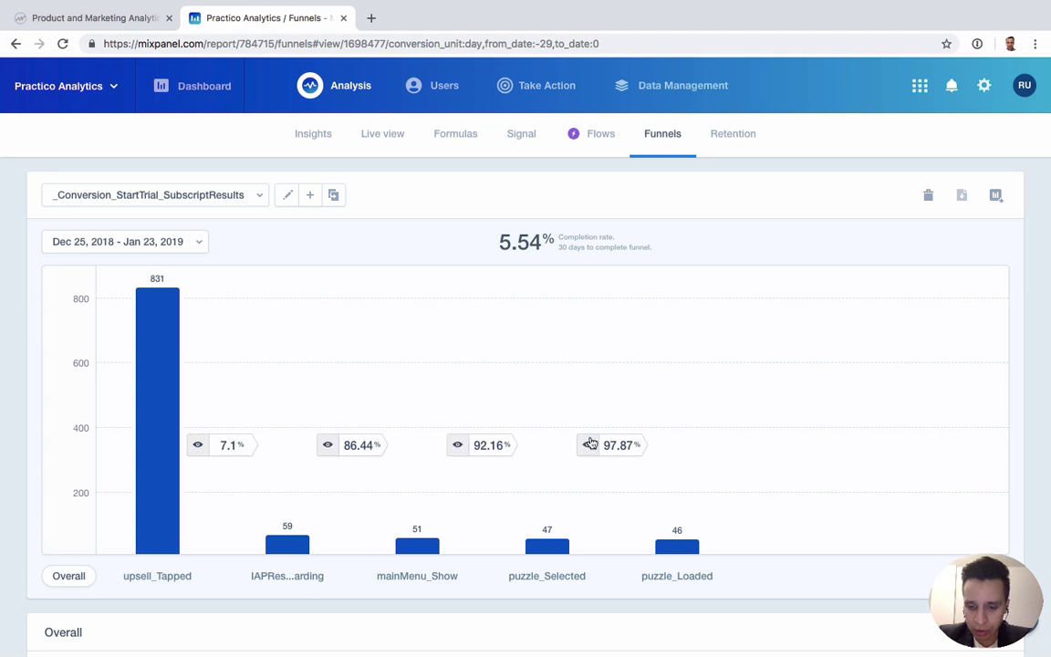
Step: Point out the 5.54% completion rate, then open the funnel's step definition for editing
double_click(517, 244)
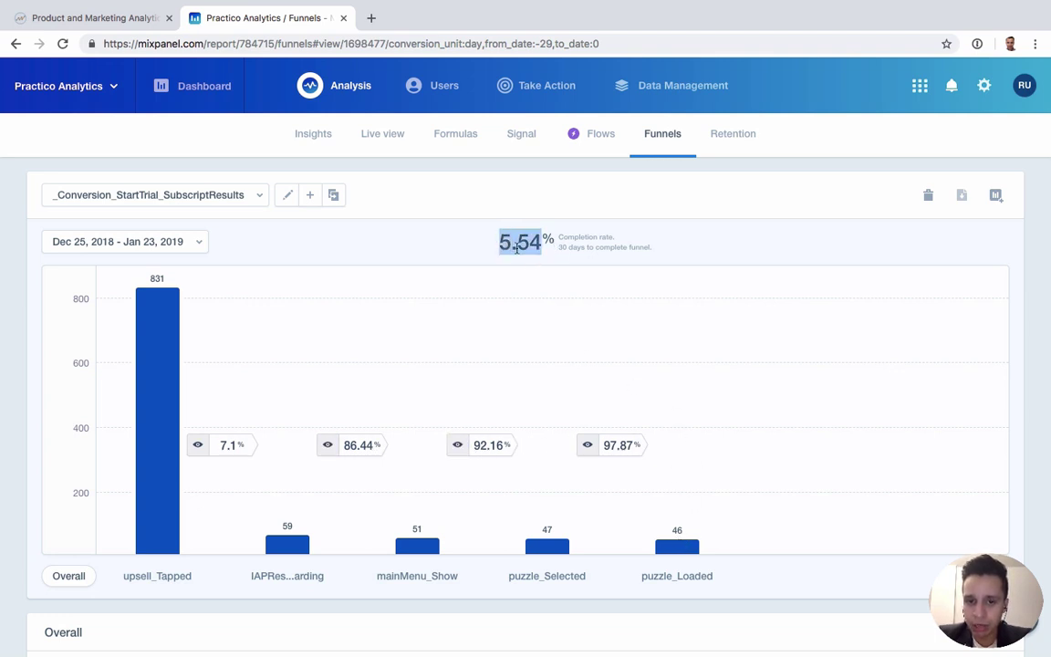
left_click(506, 284)
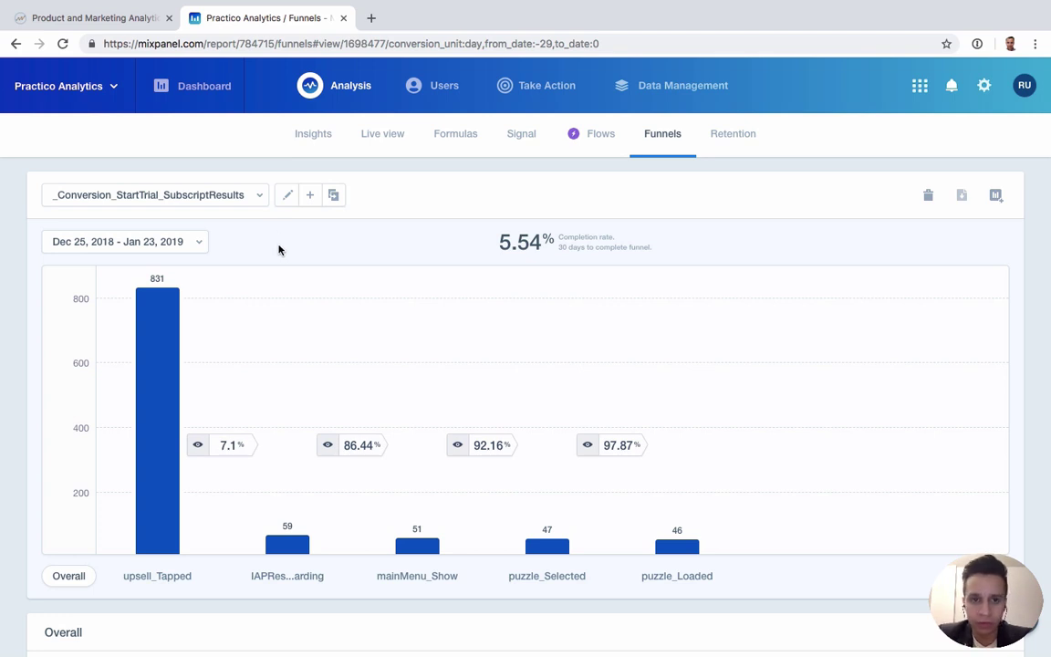
left_click(286, 196)
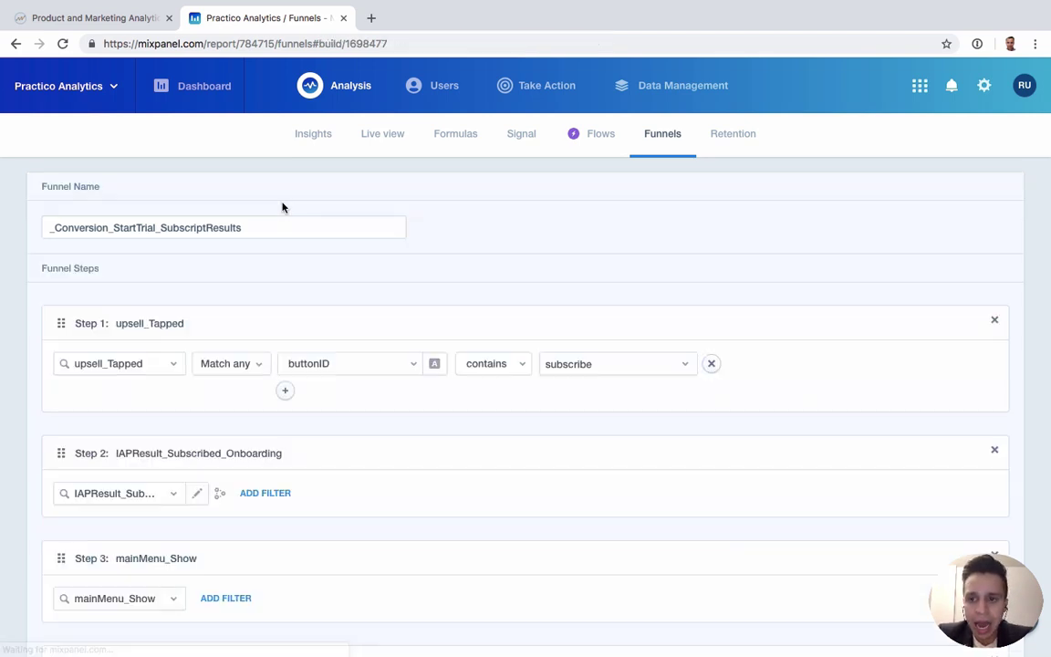
scroll(382, 312, "down", 1)
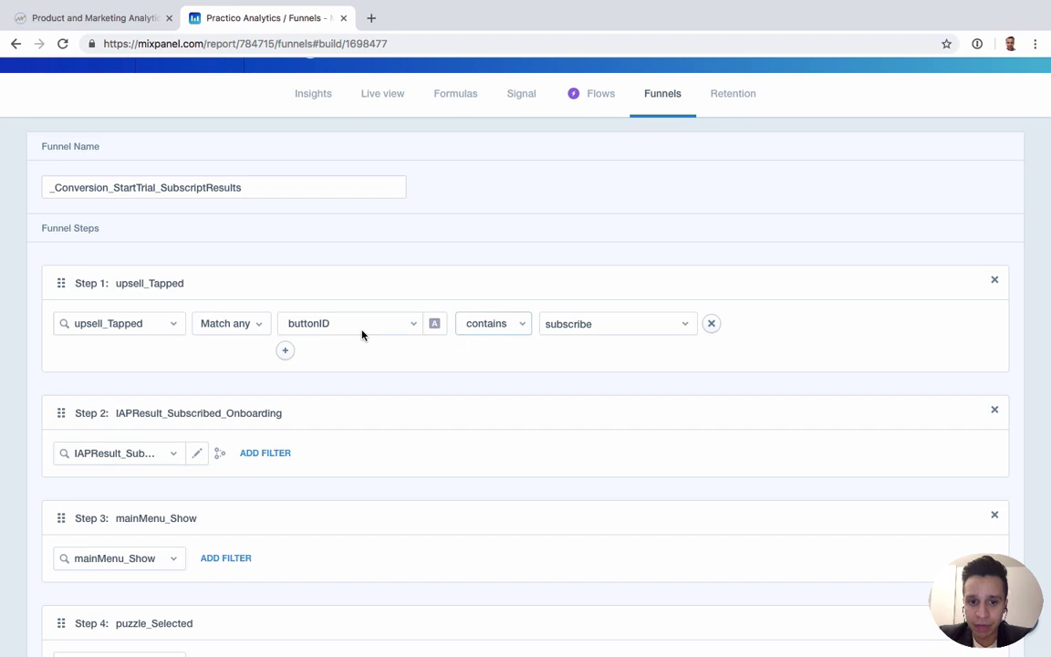
left_click(612, 329)
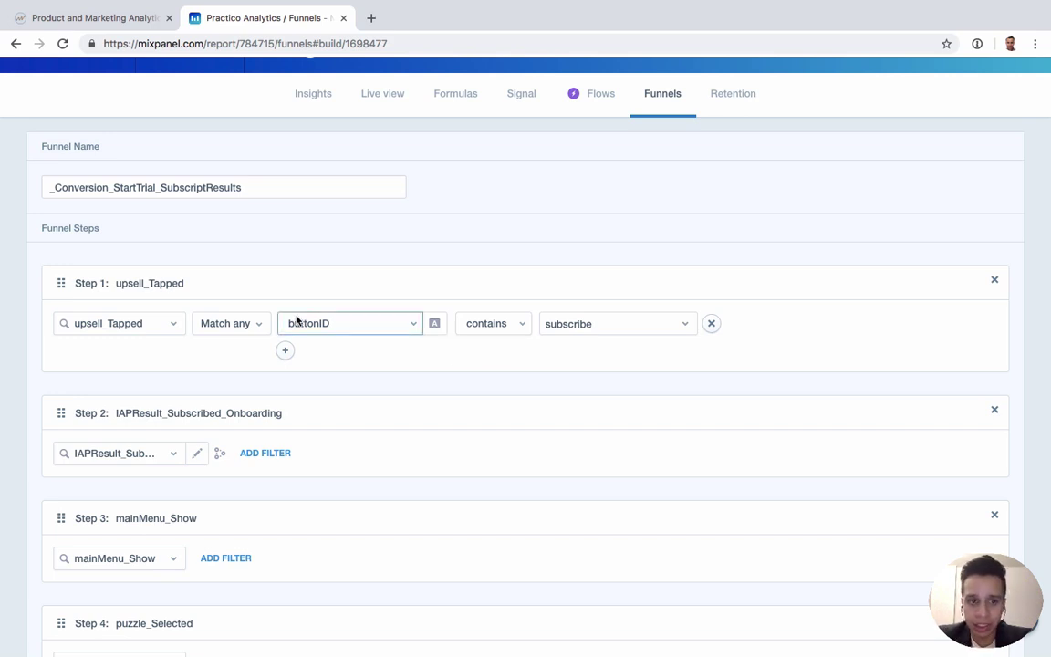
scroll(335, 407, "down", 1)
scroll(284, 493, "down", 3)
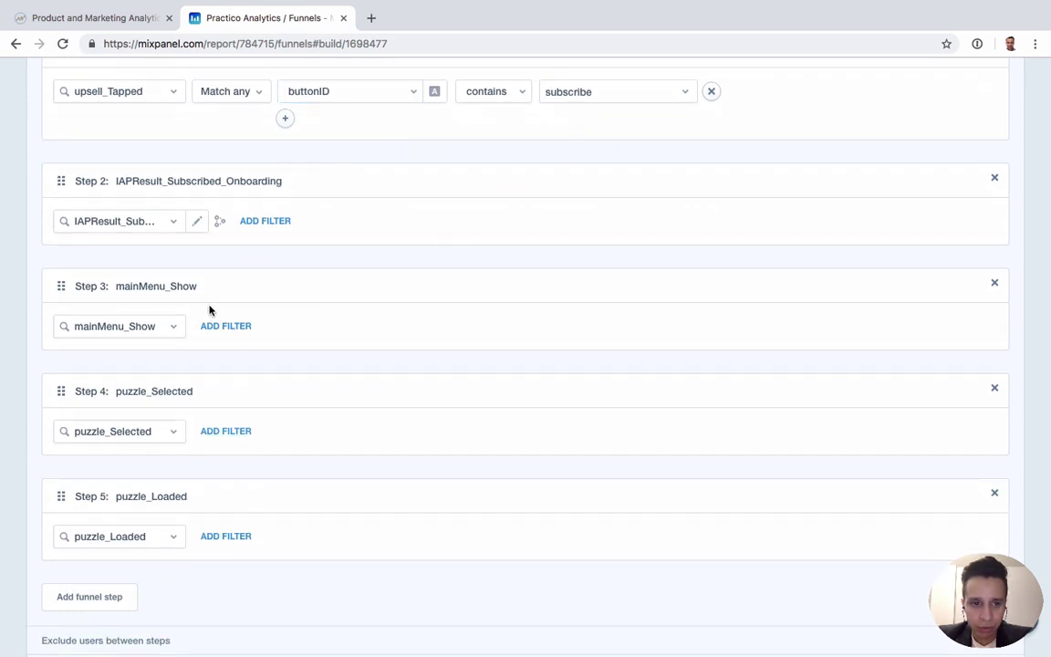
scroll(333, 429, "down", 1)
scroll(230, 497, "up", 1)
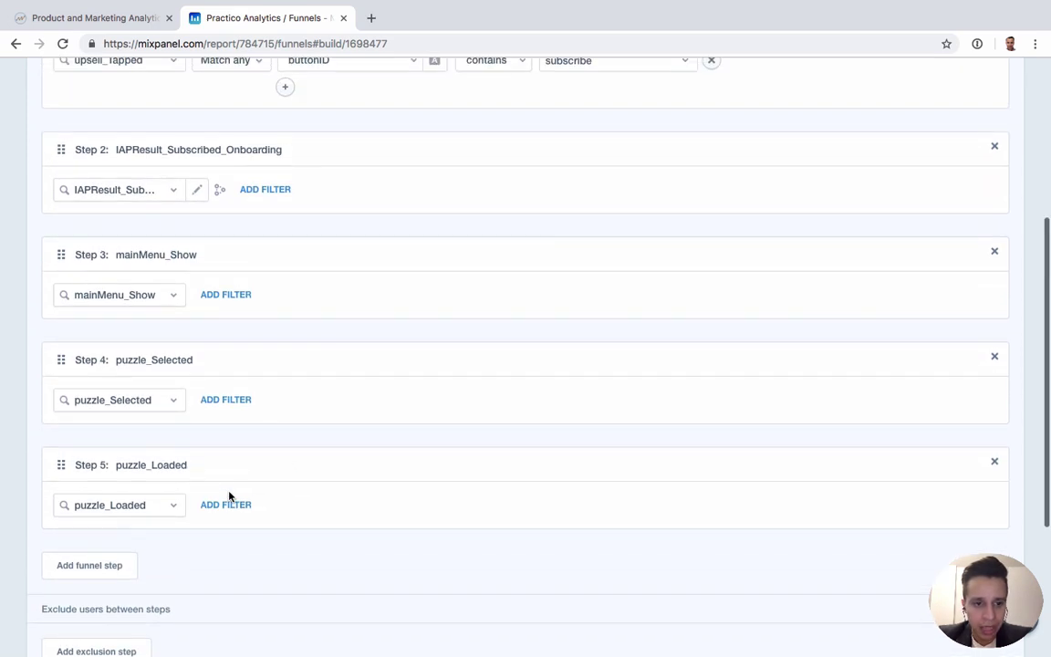
scroll(137, 497, "down", 1)
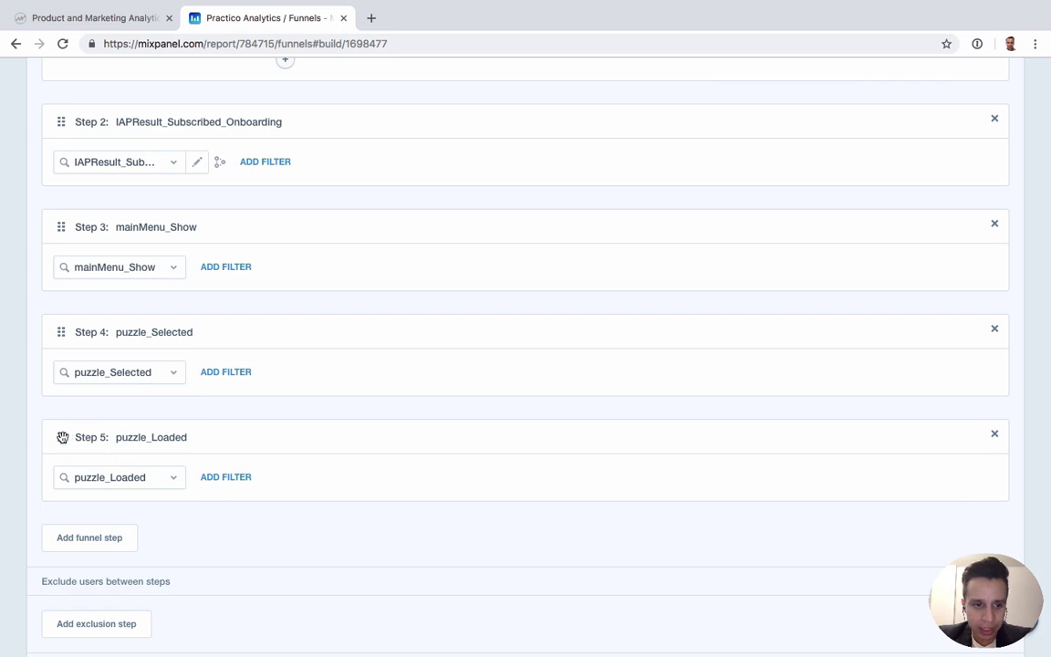
scroll(246, 471, "up", 1)
scroll(246, 472, "down", 4)
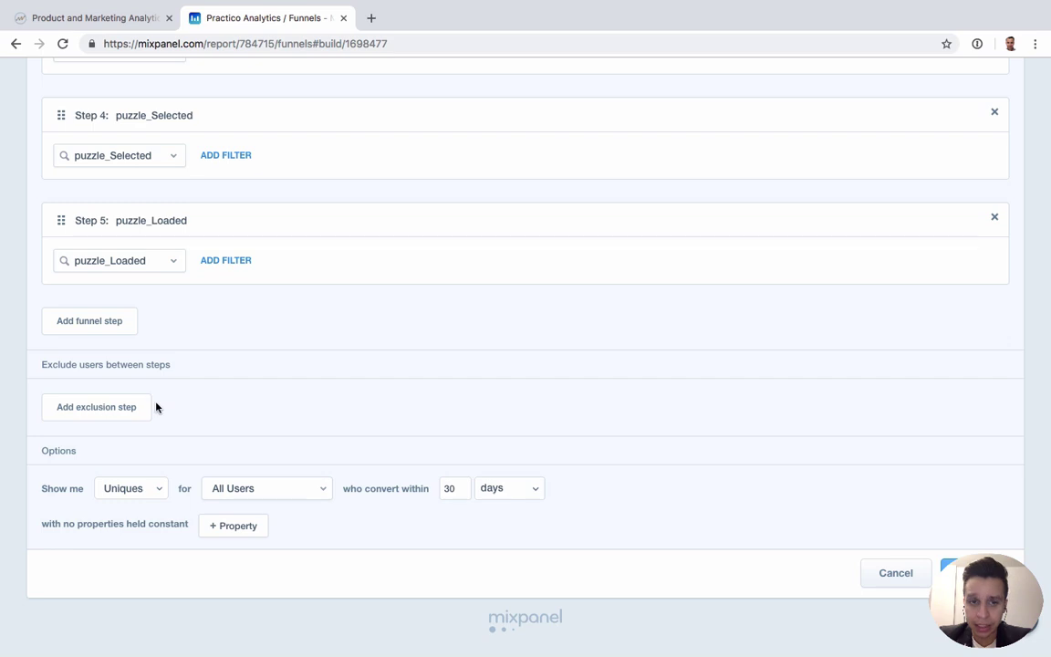
scroll(284, 401, "up", 1)
scroll(284, 401, "up", 1)
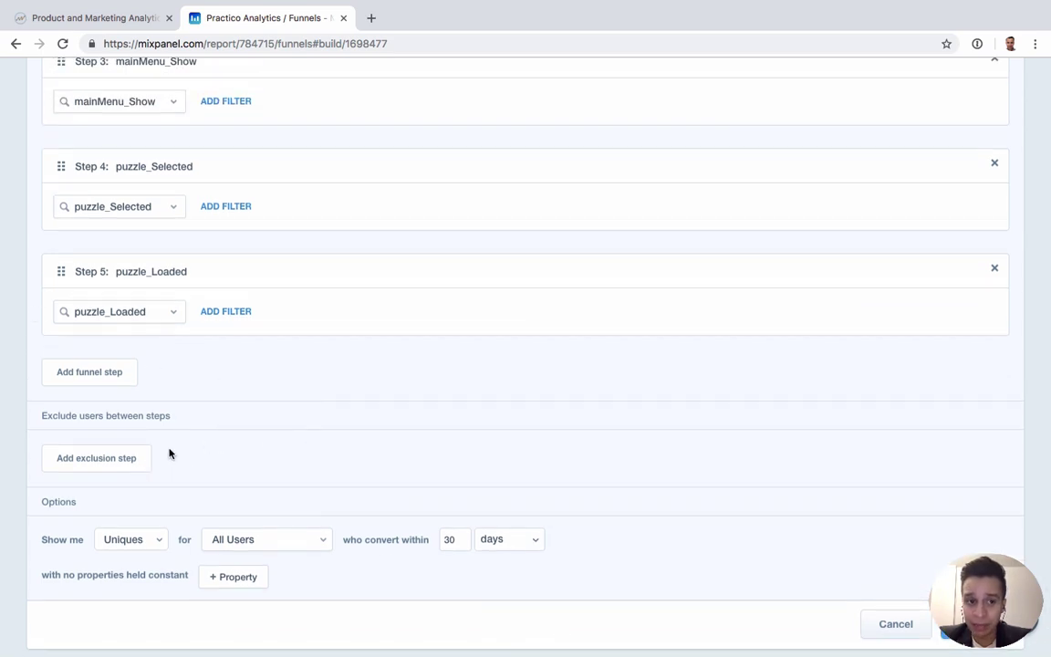
scroll(293, 427, "up", 1)
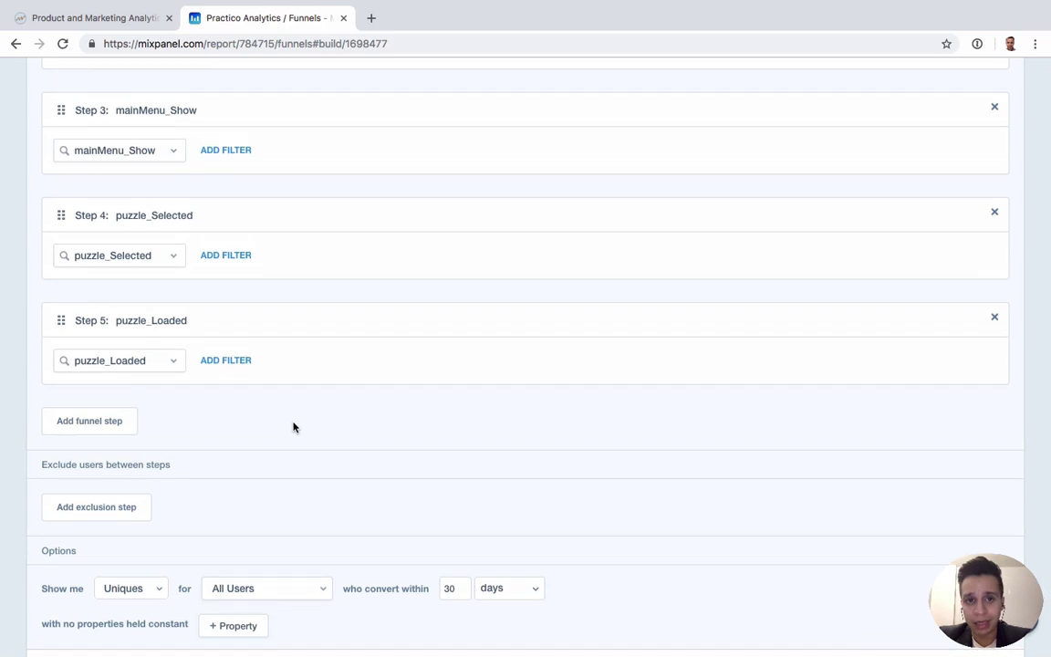
scroll(292, 427, "up", 1)
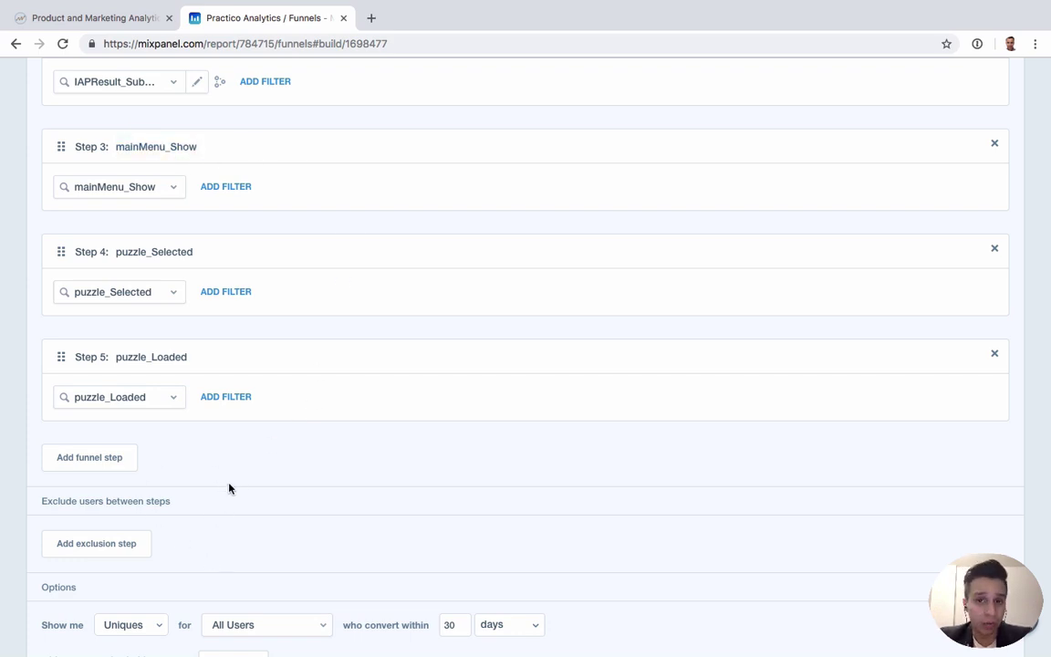
Step: Scroll through the funnel's upsell_Tapped, IAPResult_Subscribed_Onboarding and mainMenu_Show steps
scroll(435, 479, "up", 2)
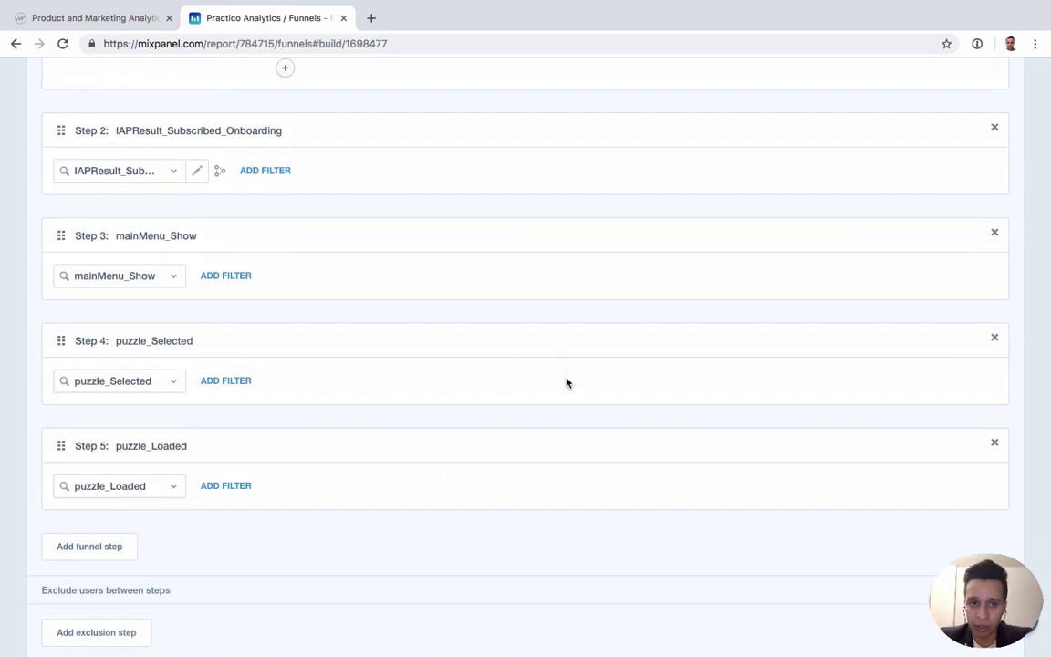
scroll(378, 361, "up", 2)
scroll(218, 311, "up", 1)
scroll(218, 311, "down", 2)
scroll(218, 311, "up", 2)
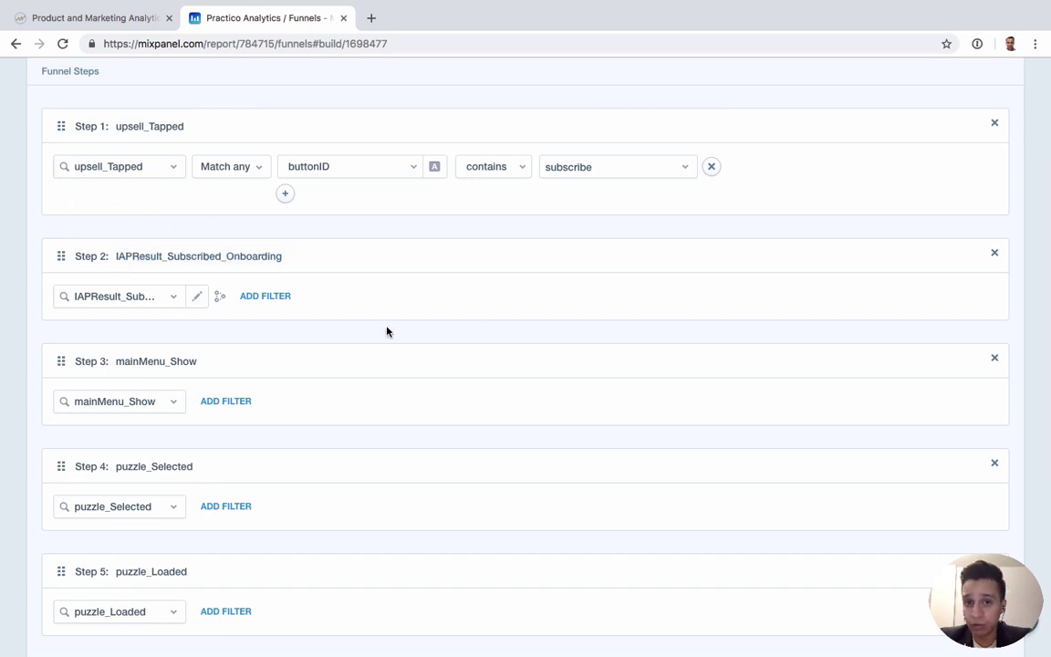
scroll(387, 331, "down", 8)
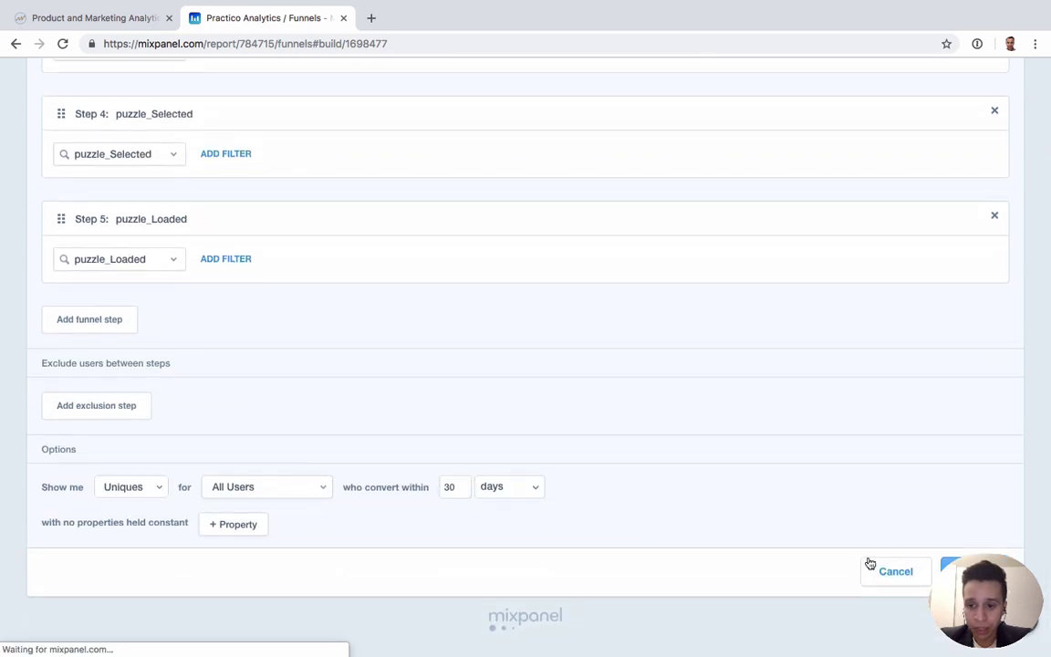
scroll(187, 315, "up", 10)
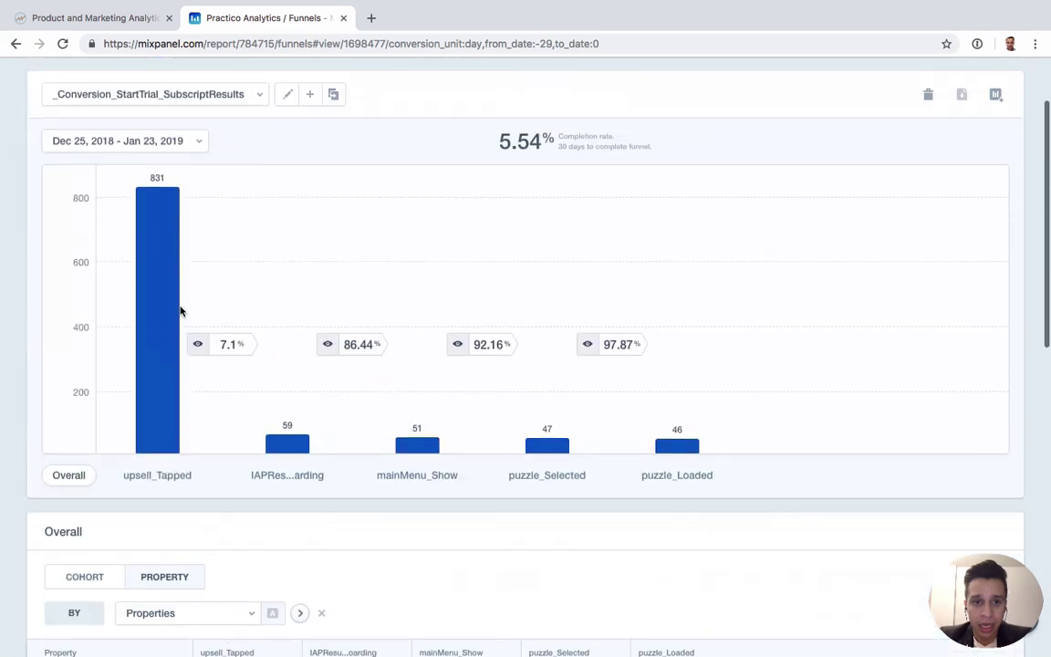
scroll(180, 311, "up", 2)
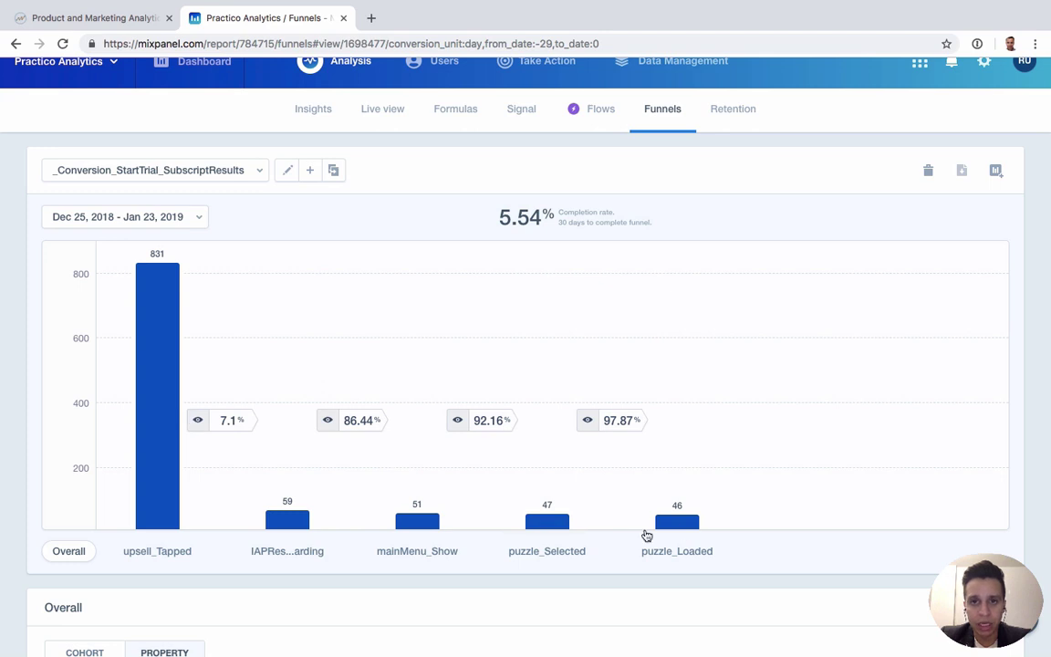
Step: Reopen the funnel definition and switch its counting from Uniques to Totals
left_click(287, 170)
scroll(575, 398, "down", 4)
scroll(576, 399, "down", 2)
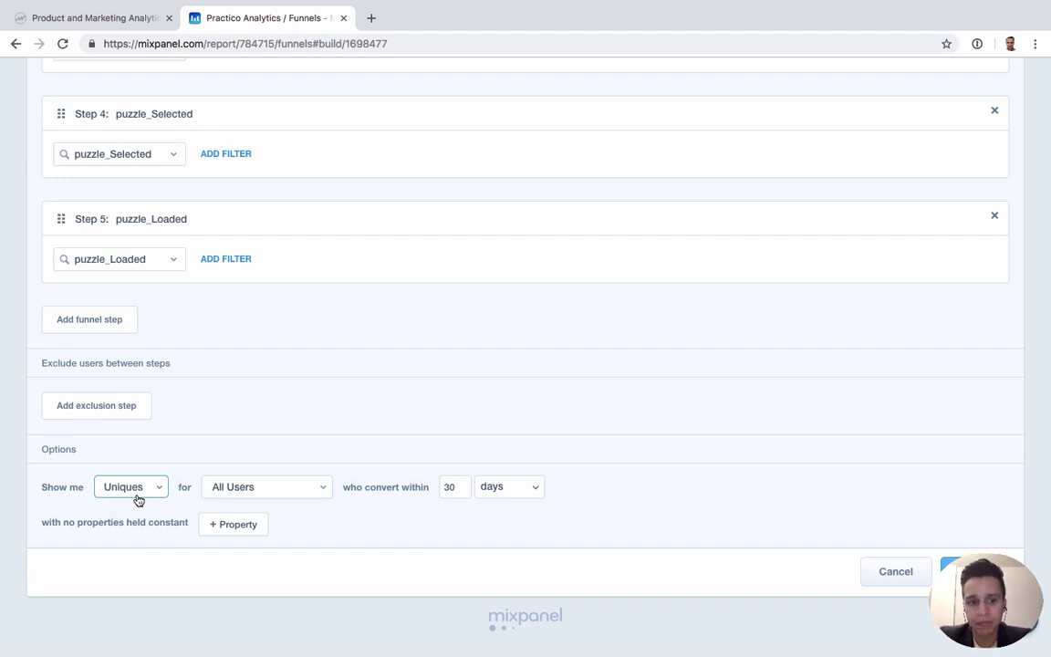
left_click(138, 500)
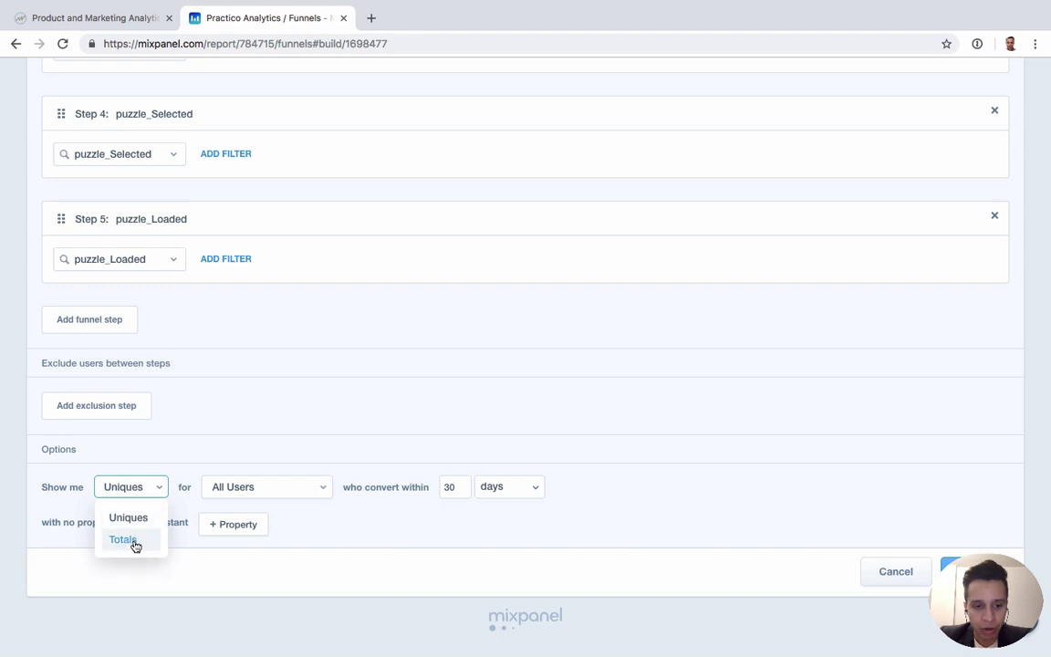
left_click(124, 539)
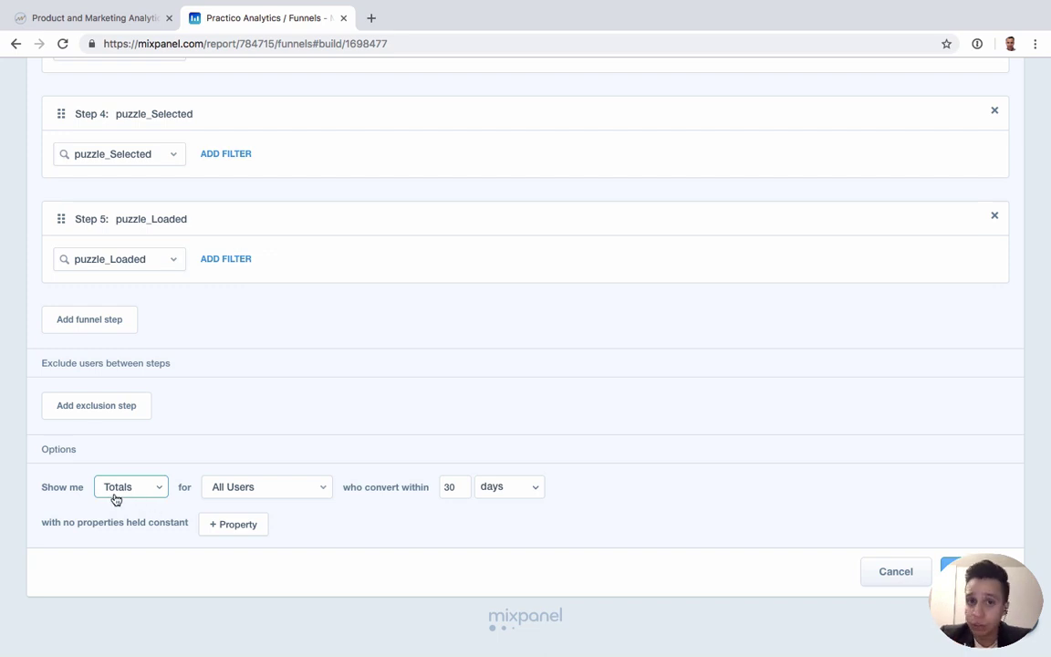
left_click(139, 482)
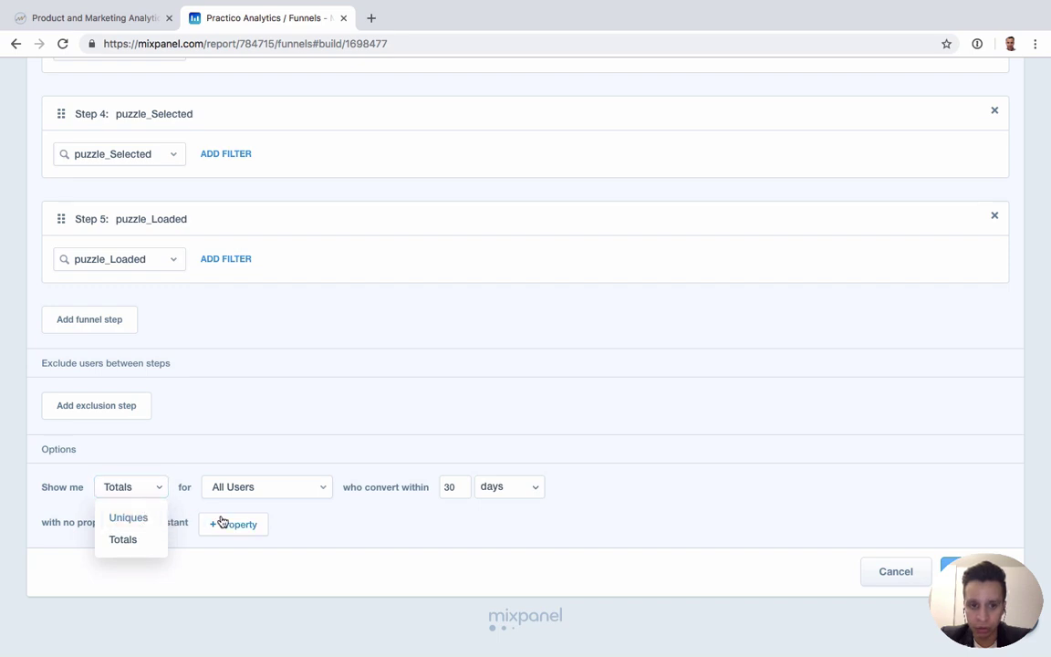
left_click(340, 528)
Step: Keep the funnel covering All Users with a 30-day conversion window
left_click(289, 497)
scroll(463, 549, "down", 1)
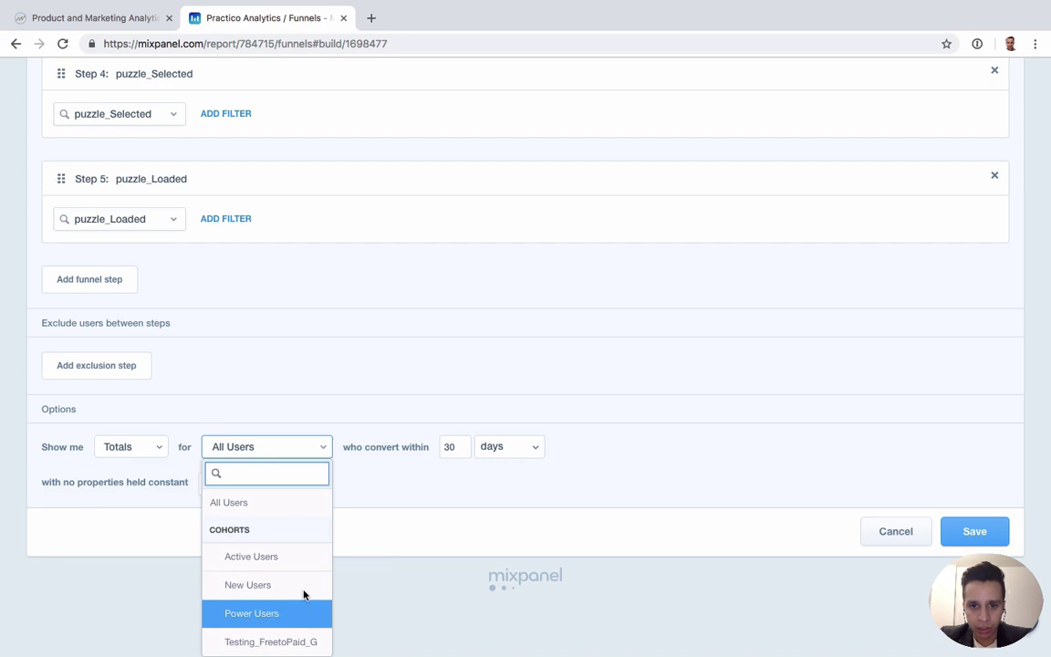
left_click(443, 481)
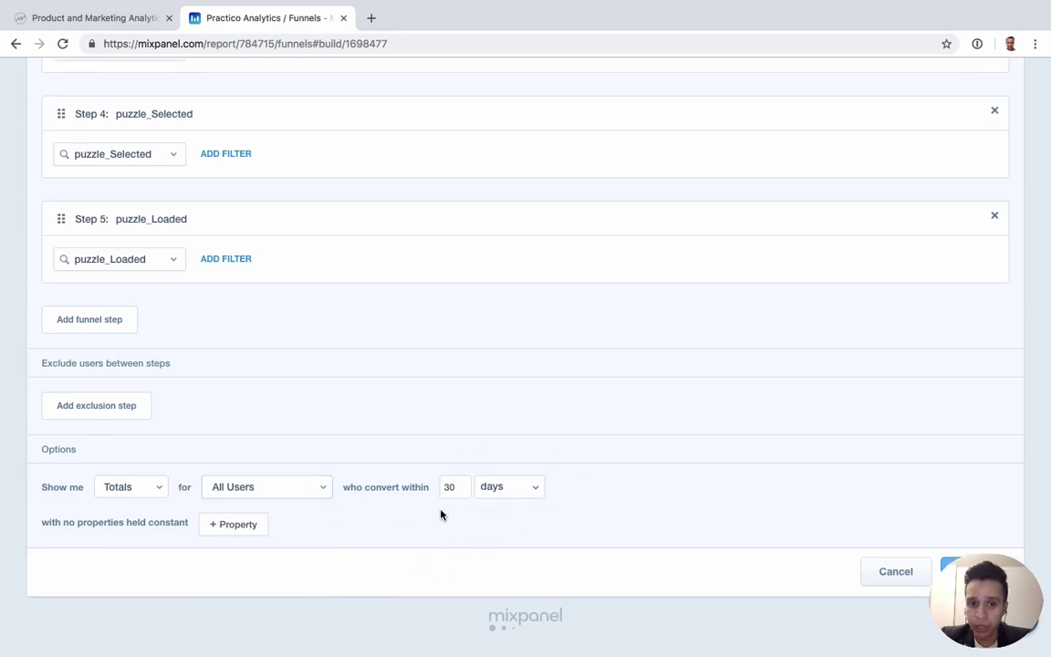
double_click(455, 483)
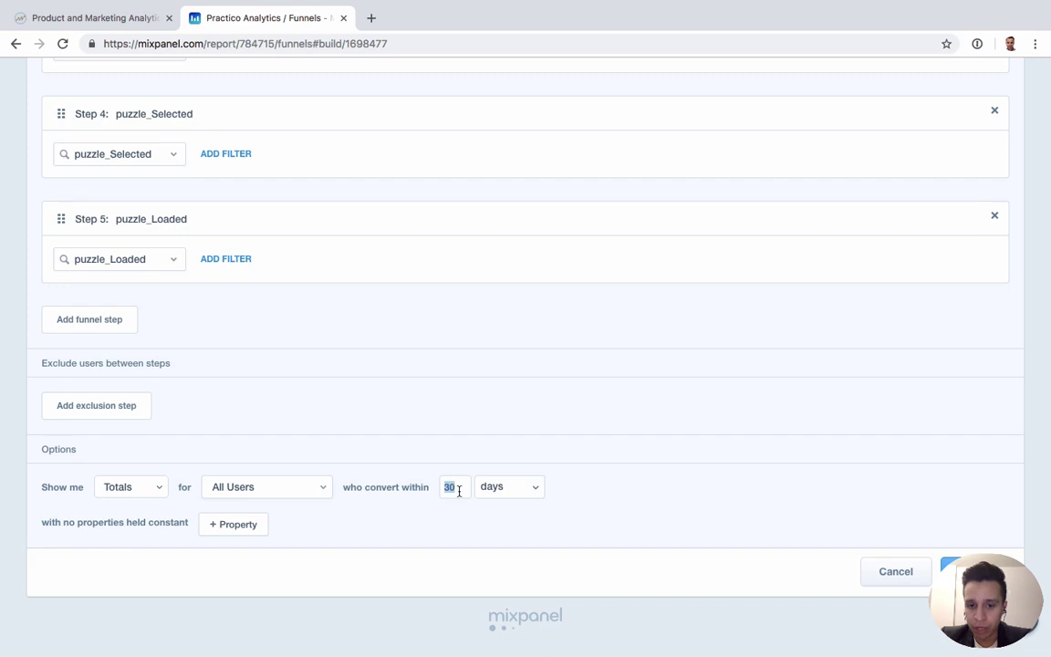
left_click(523, 492)
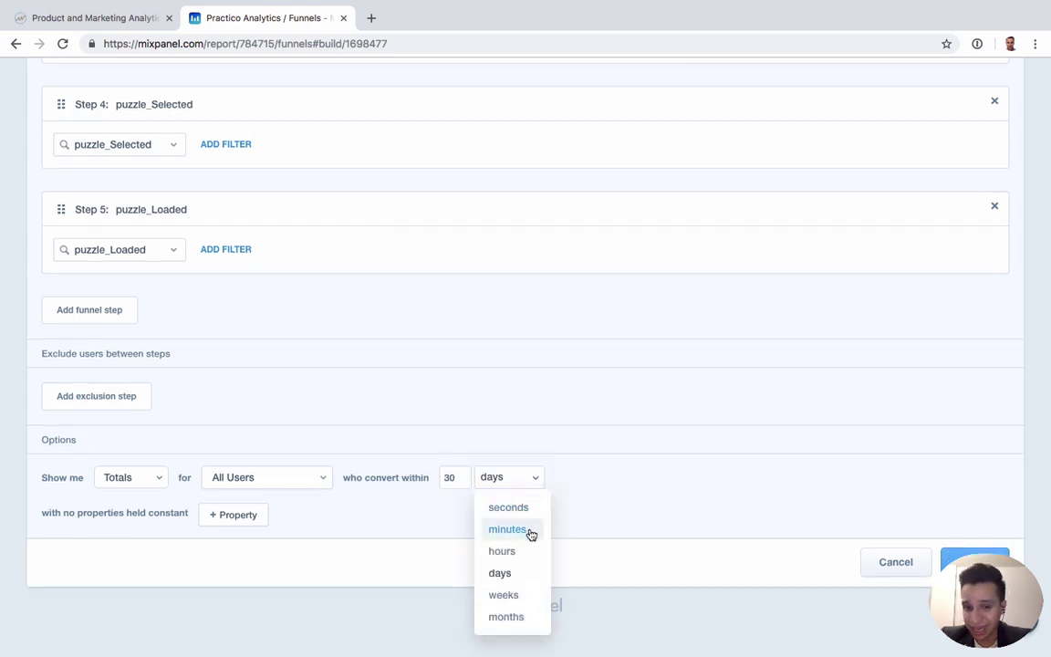
left_click(583, 535)
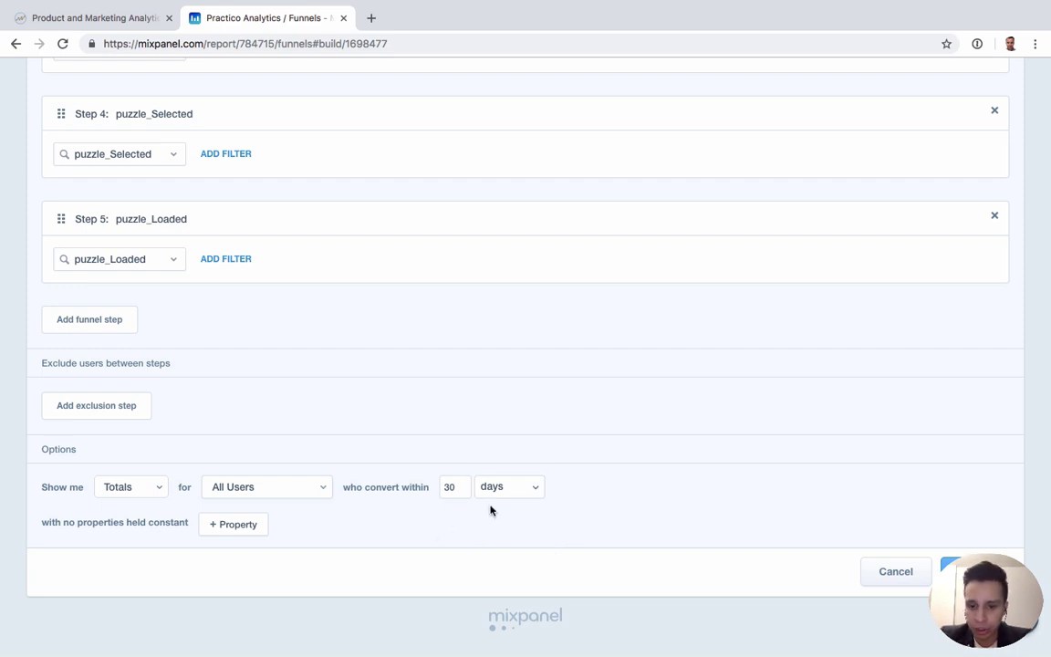
Step: Review the properties-held-constant option, then cancel out of the funnel editor
scroll(318, 543, "down", 1)
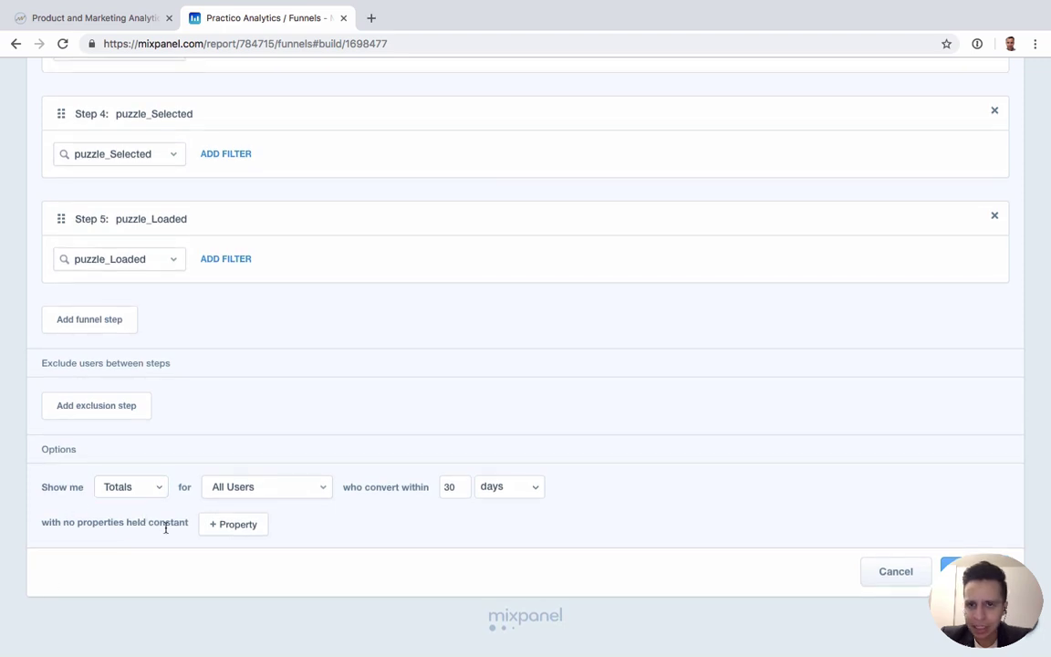
triple_click(157, 521)
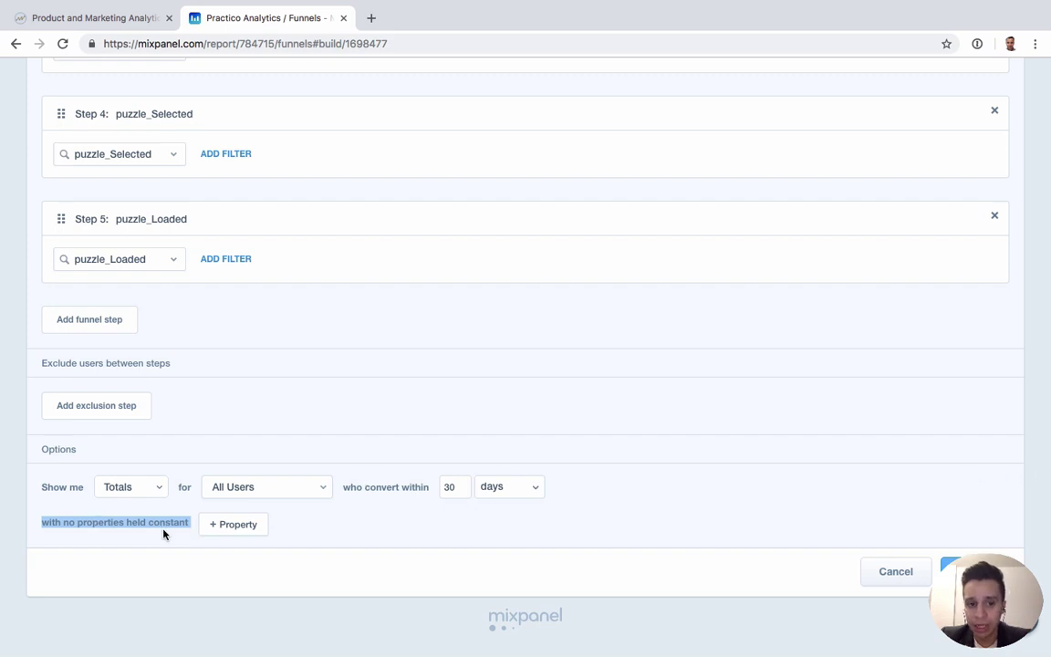
left_click(372, 536)
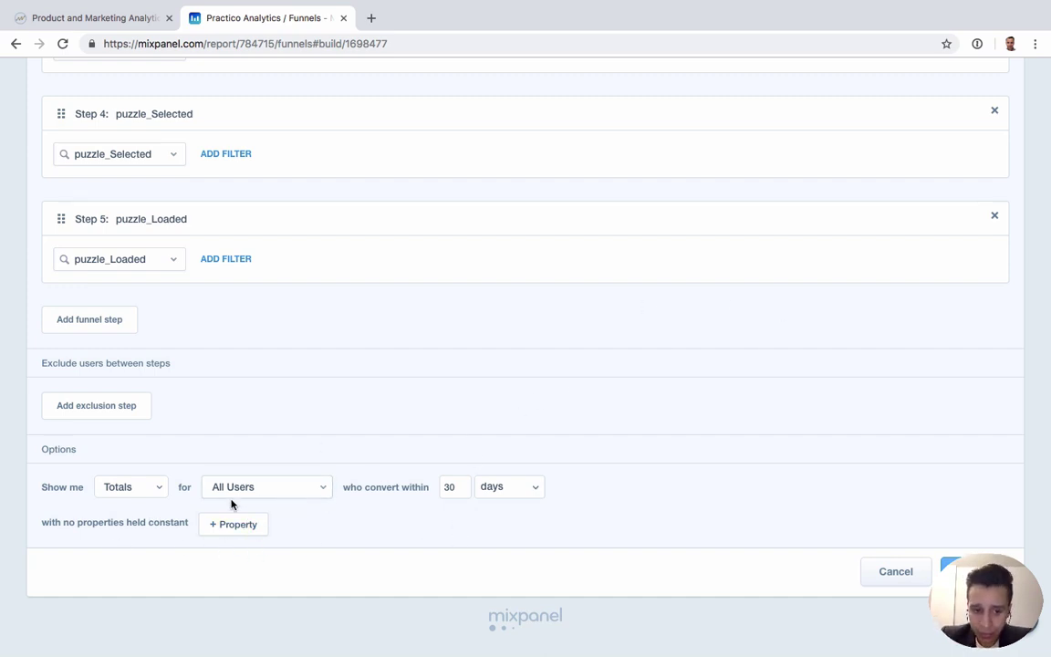
triple_click(135, 523)
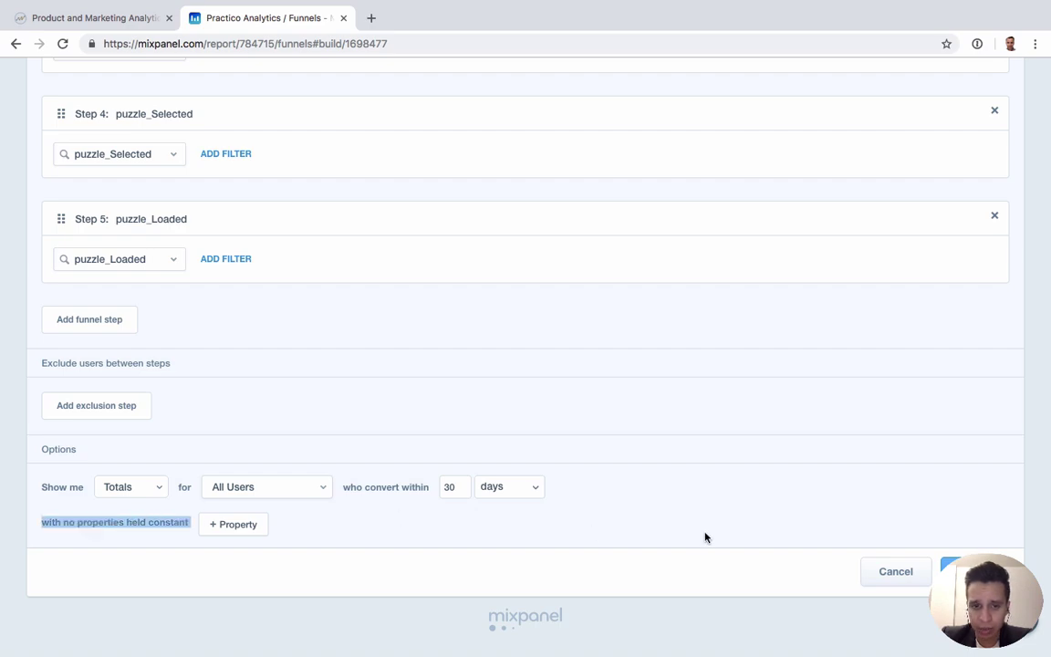
scroll(705, 537, "up", 5)
scroll(703, 538, "down", 5)
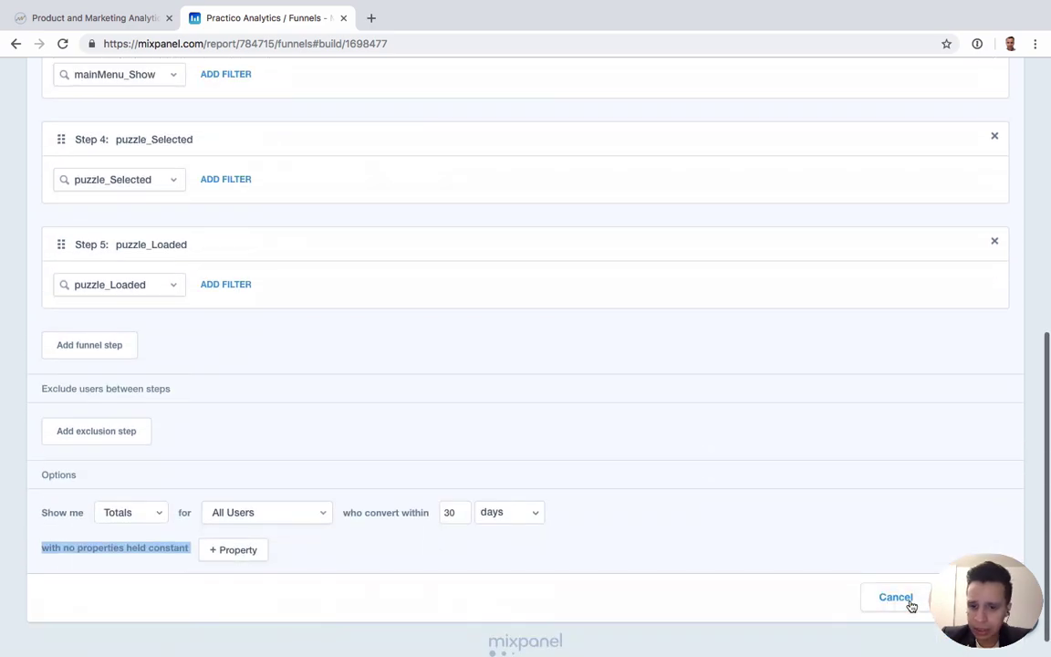
left_click(908, 601)
Step: Break the Overall funnel table down by the Country property, found by searching 'coun'
scroll(112, 475, "down", 6)
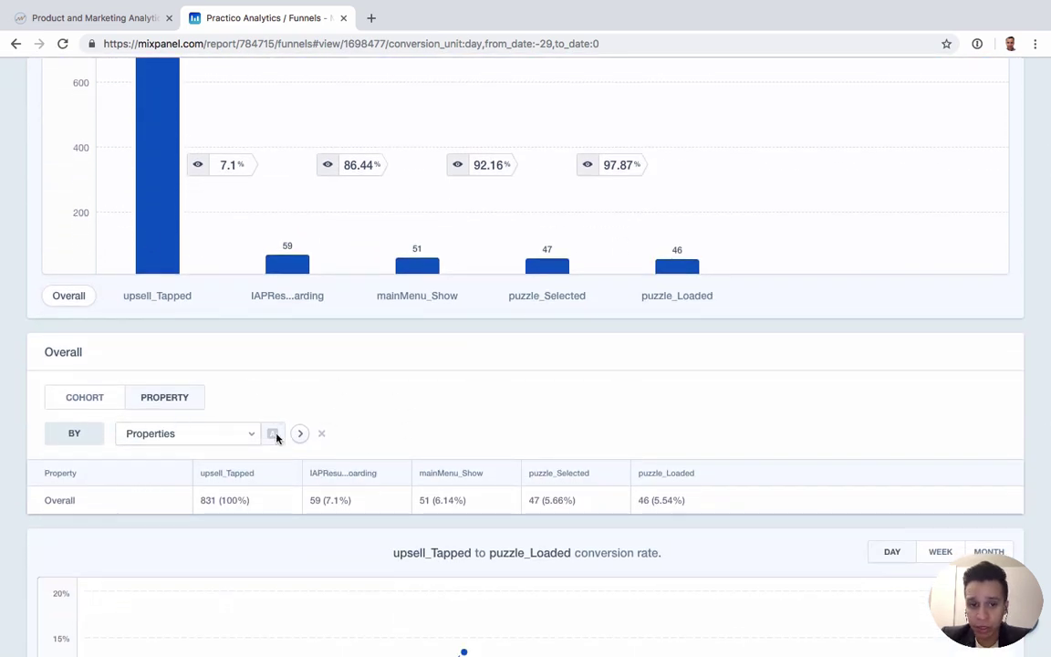
left_click(155, 436)
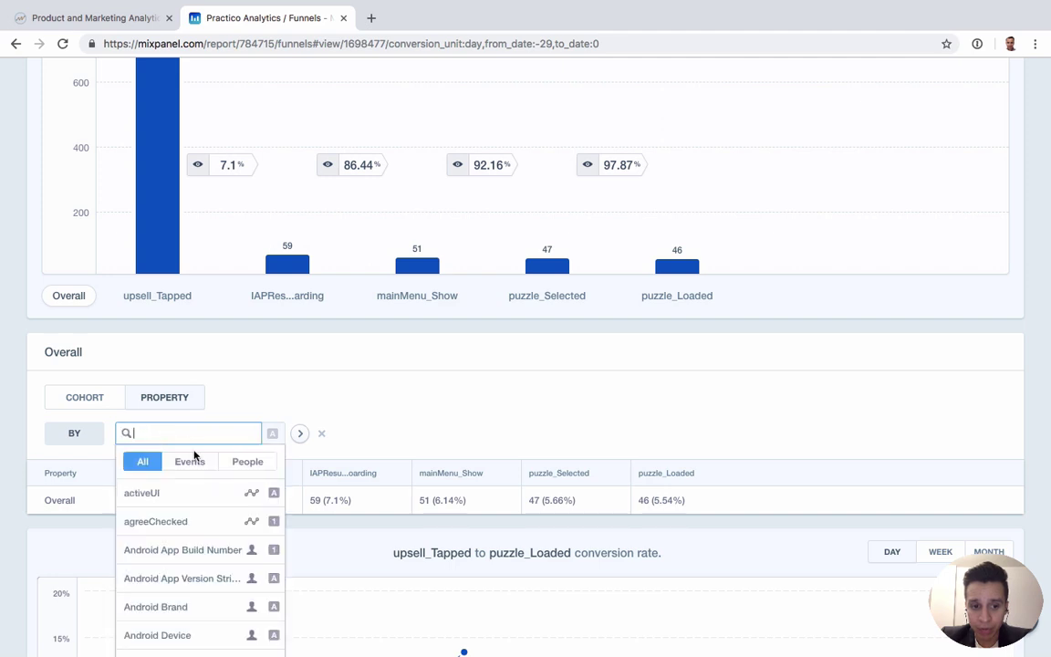
type("coun")
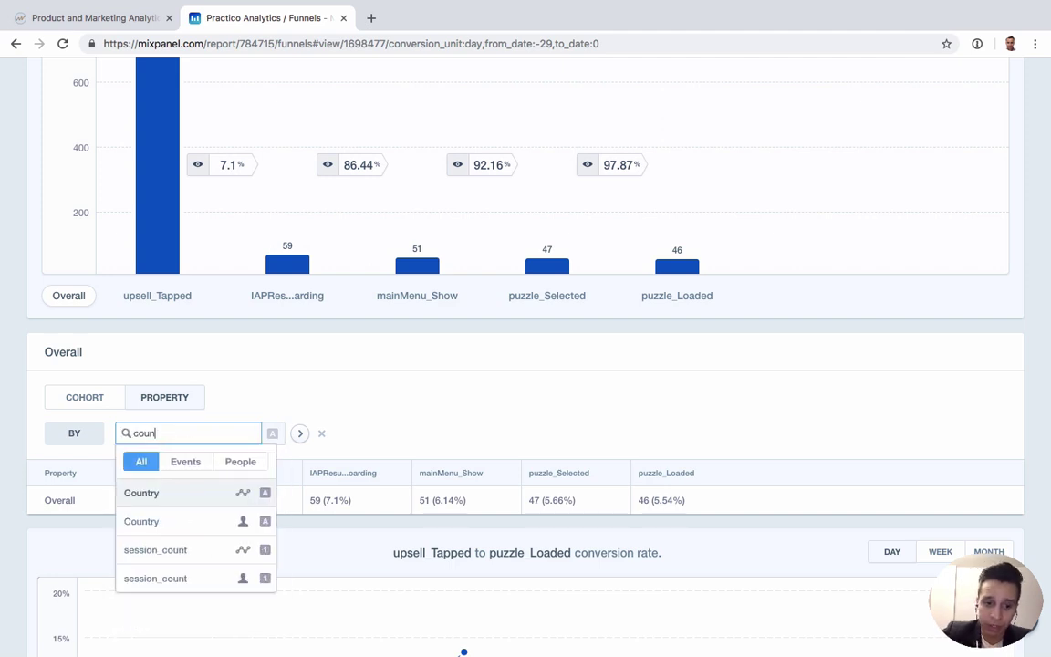
left_click(197, 521)
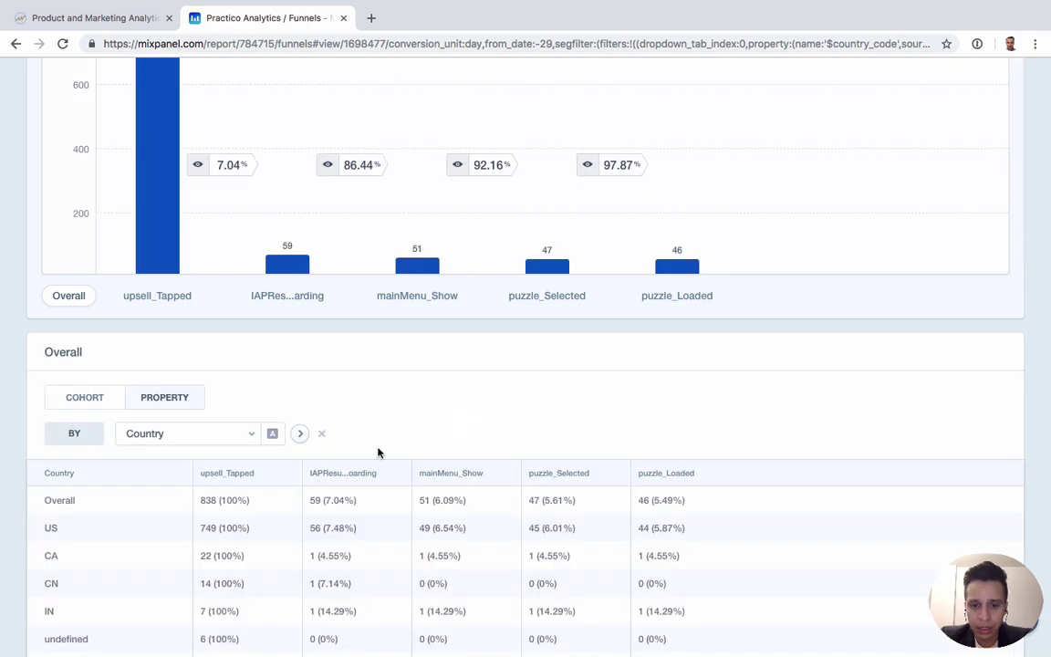
scroll(379, 452, "down", 3)
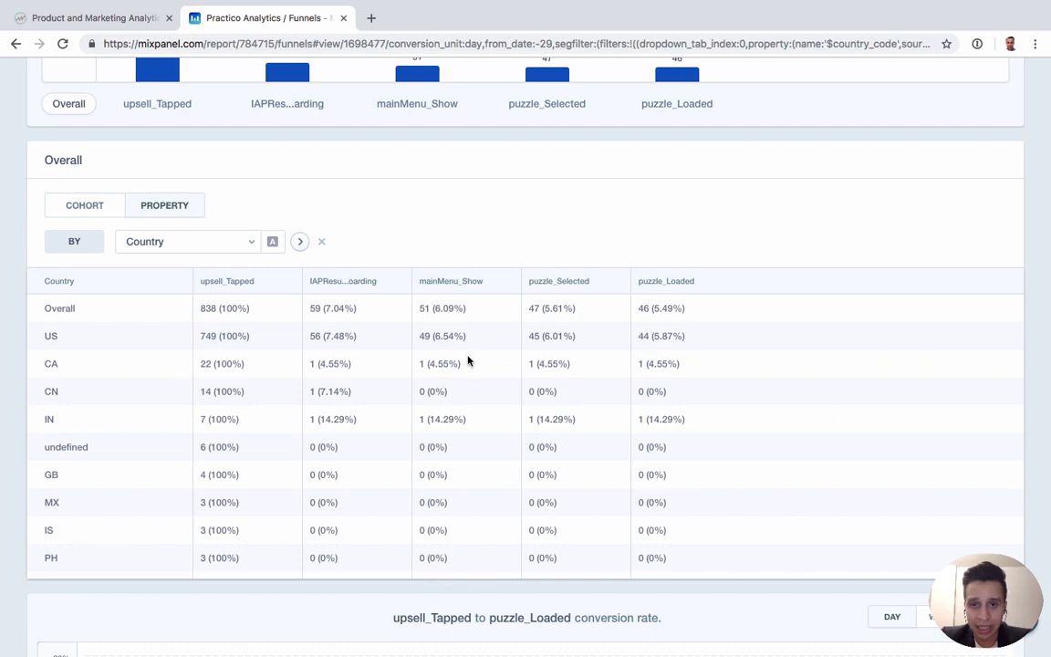
scroll(556, 361, "up", 1)
scroll(555, 361, "up", 2)
scroll(459, 500, "down", 3)
scroll(452, 461, "up", 3)
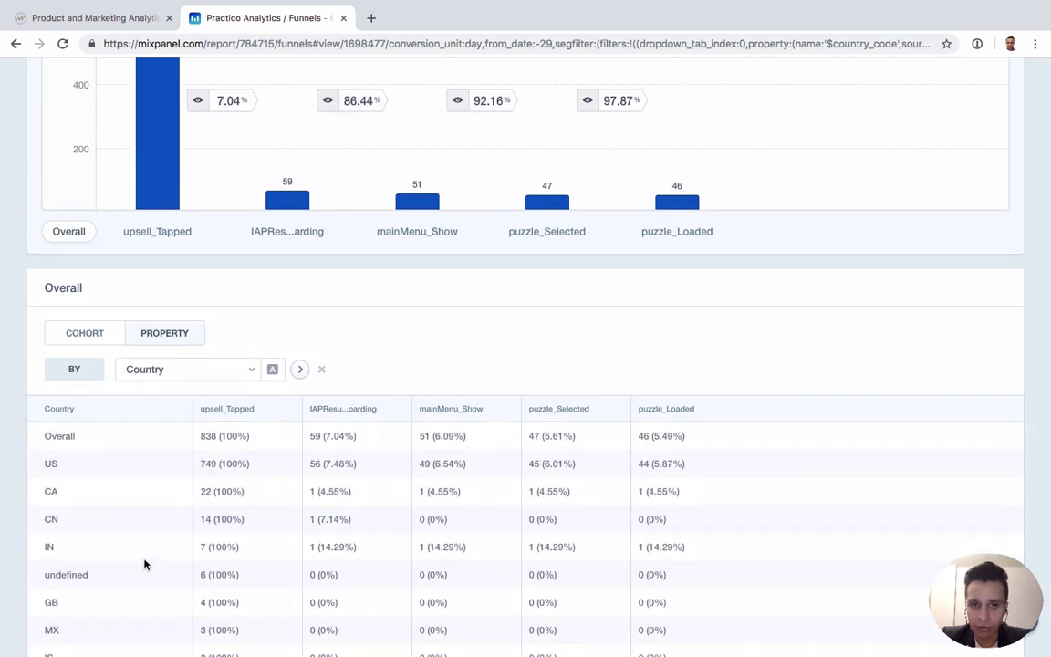
Step: Remove the Country breakdown from the funnel report
left_click(323, 368)
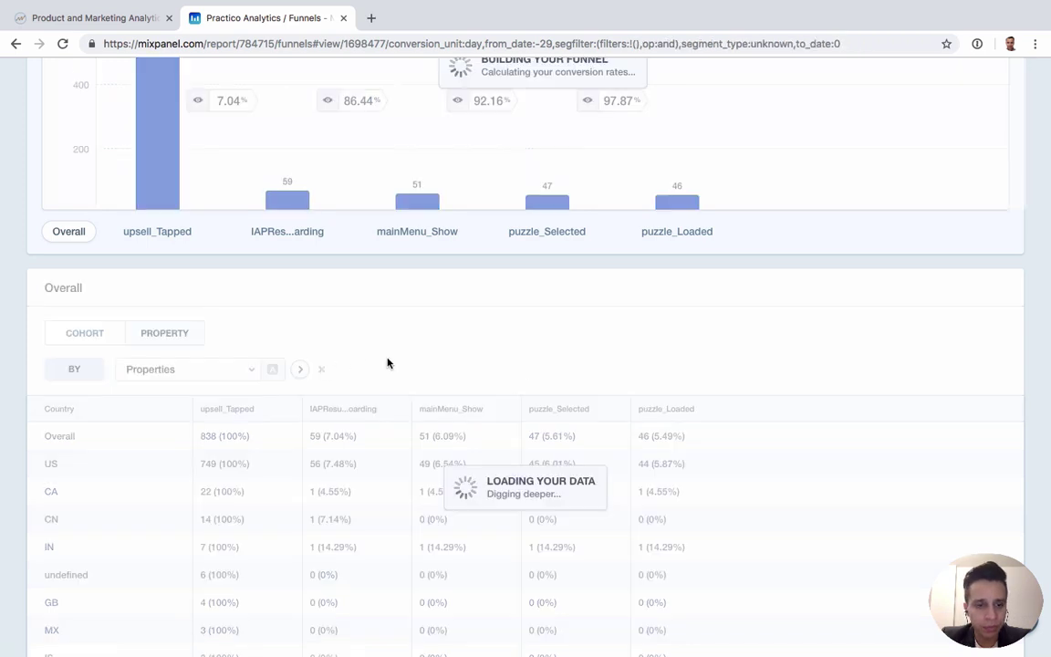
scroll(387, 363, "down", 1)
scroll(387, 363, "down", 5)
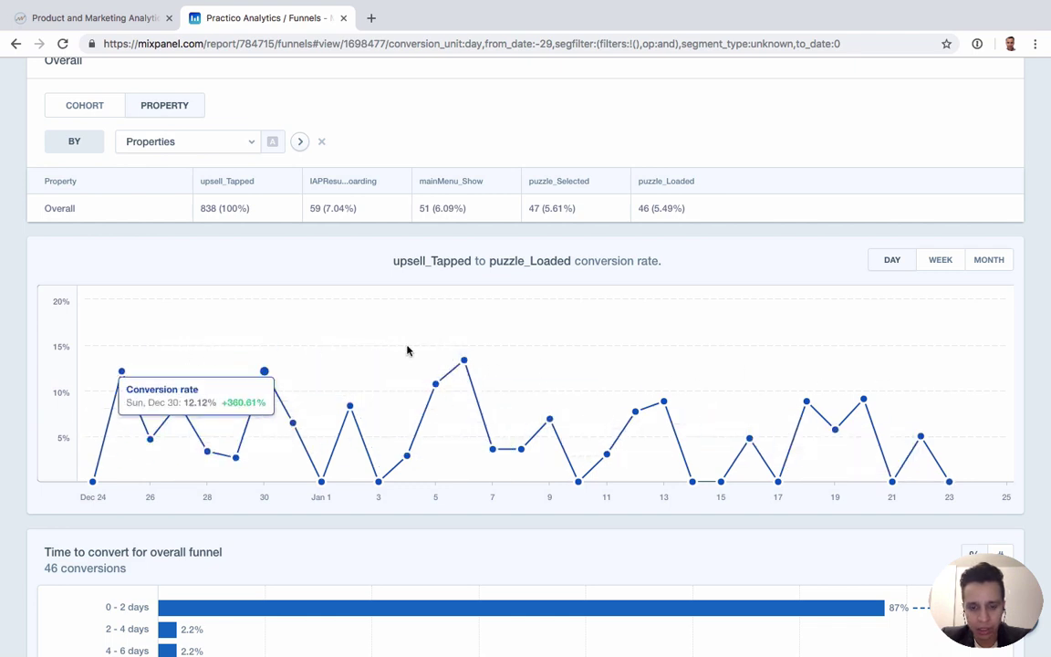
Step: Switch the upsell_Tapped to puzzle_Loaded conversion-rate chart from monthly to weekly intervals
left_click(985, 261)
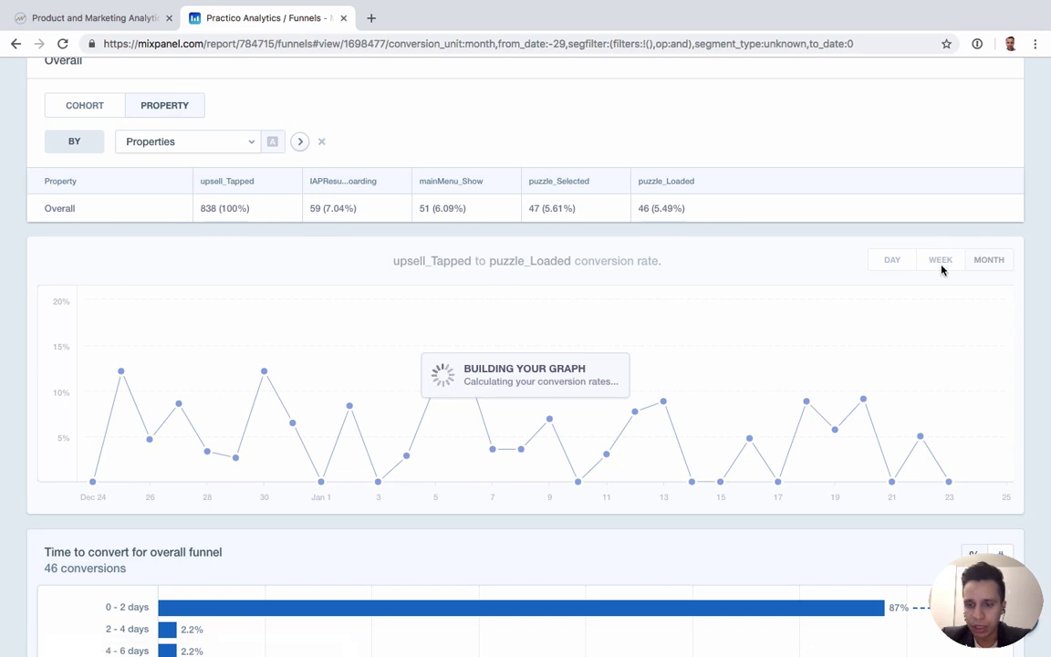
left_click(940, 262)
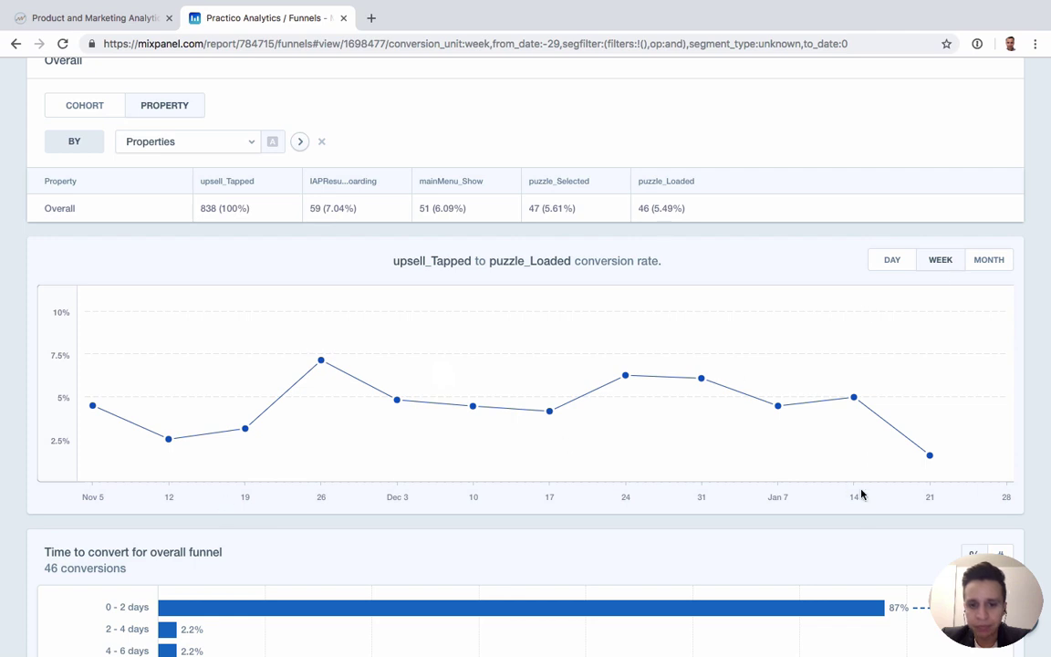
scroll(867, 471, "down", 1)
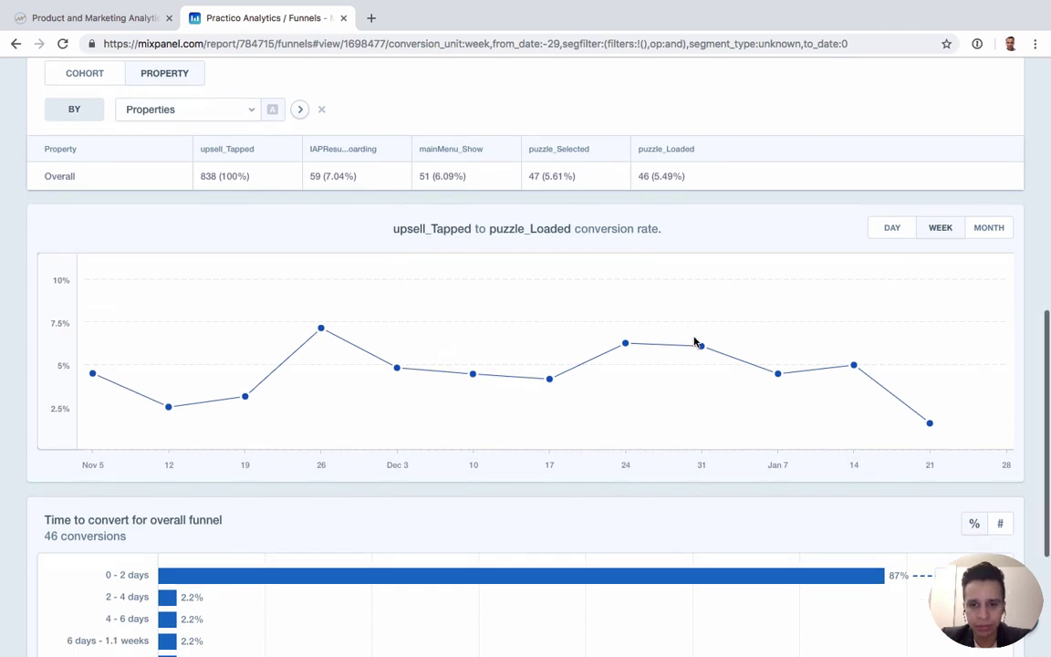
scroll(527, 422, "down", 2)
scroll(526, 422, "down", 5)
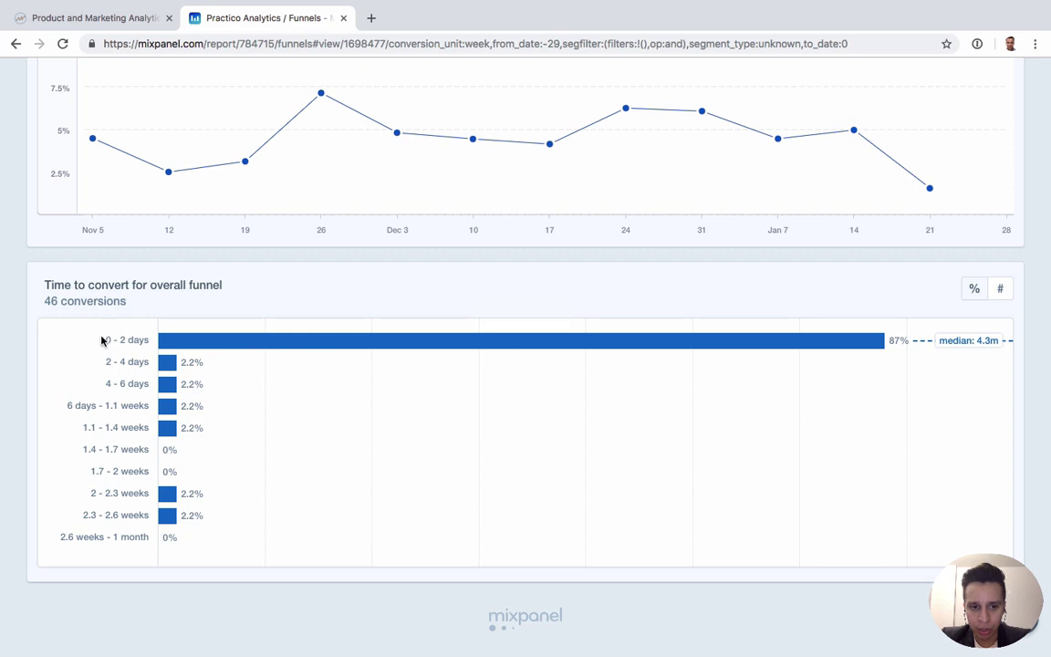
mouse_move(102, 340)
left_mouse_down()
mouse_move(154, 345)
mouse_move(137, 492)
mouse_move(122, 342)
left_mouse_up()
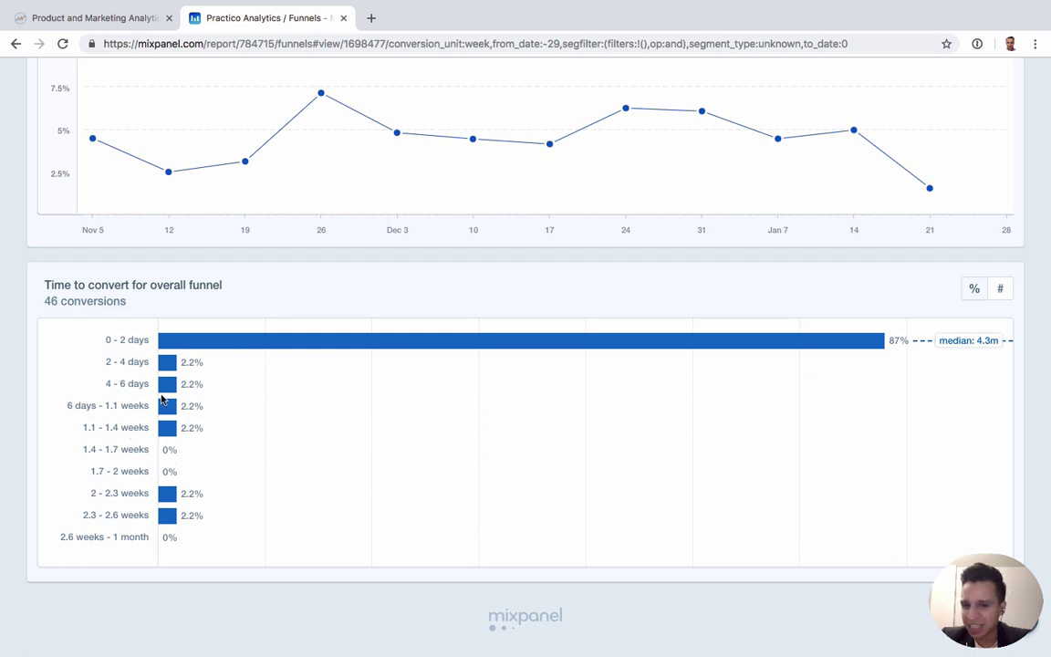
triple_click(116, 341)
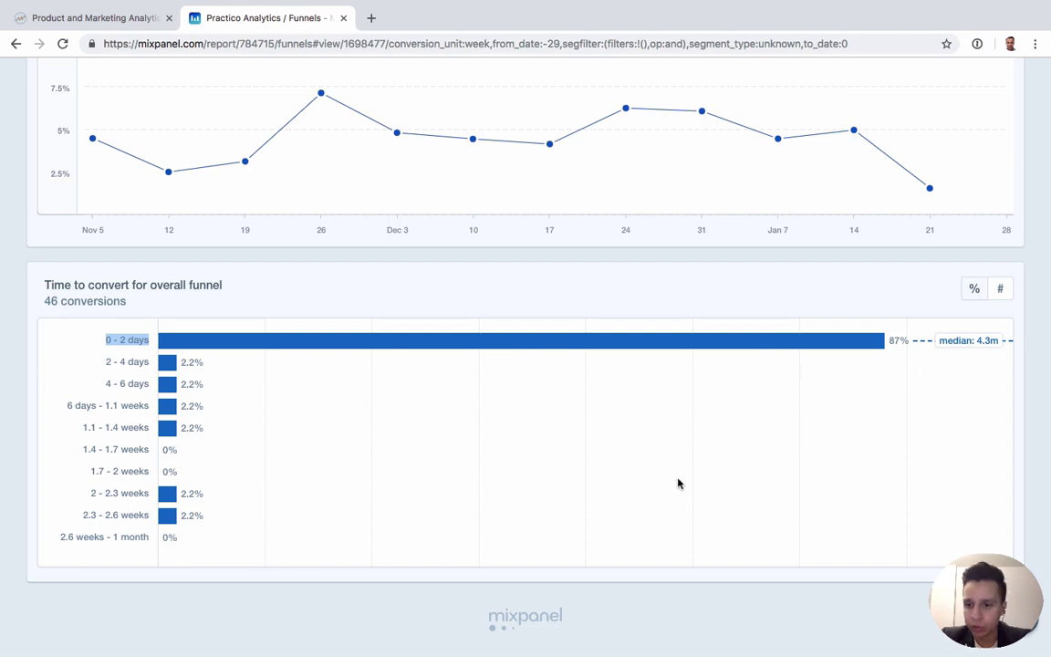
scroll(678, 483, "up", 10)
scroll(678, 483, "up", 2)
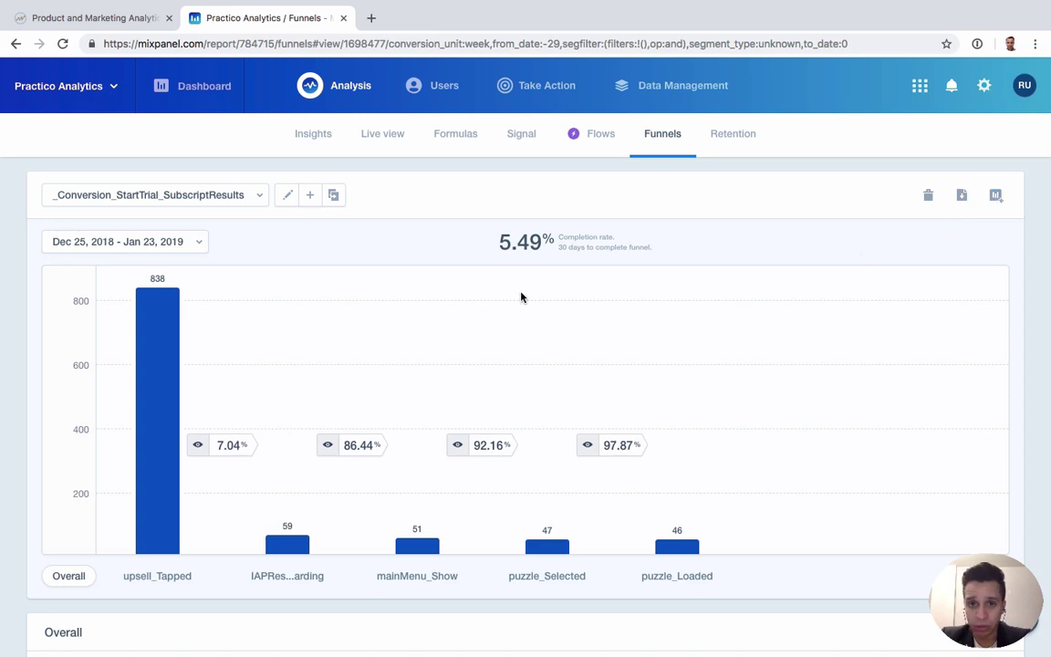
scroll(387, 511, "down", 4)
scroll(387, 511, "up", 1)
scroll(387, 514, "up", 3)
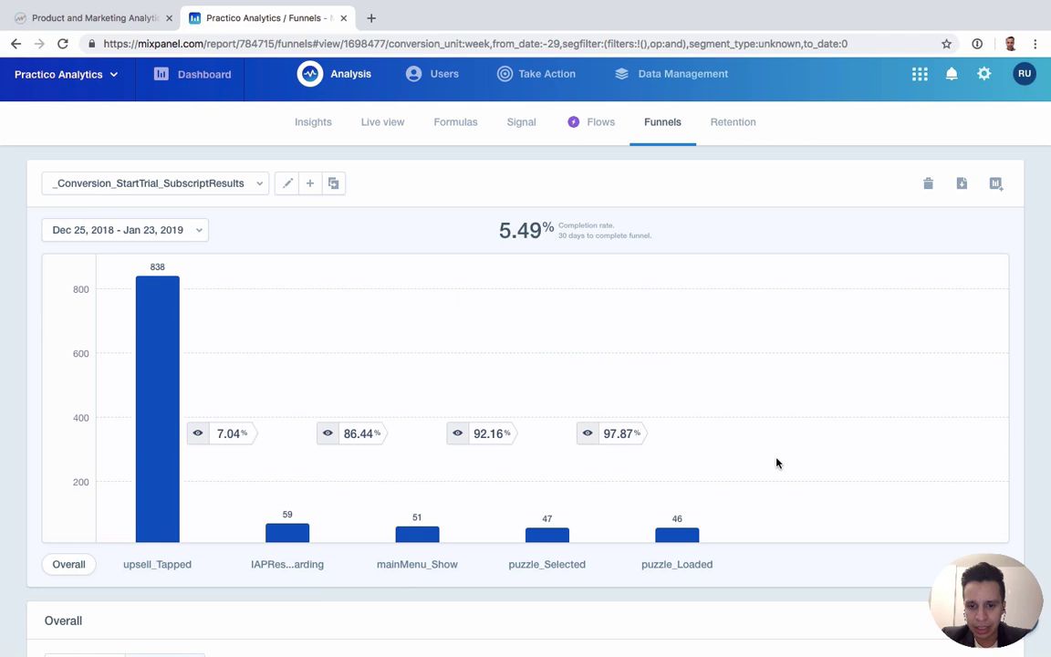
scroll(776, 463, "down", 2)
scroll(776, 462, "down", 3)
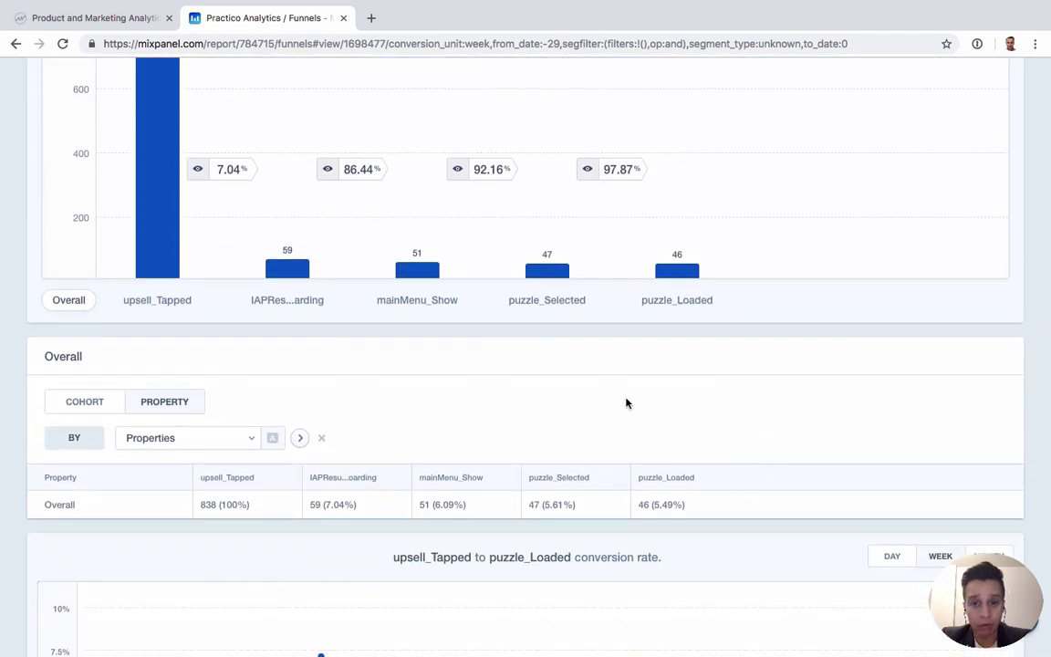
scroll(575, 410, "up", 5)
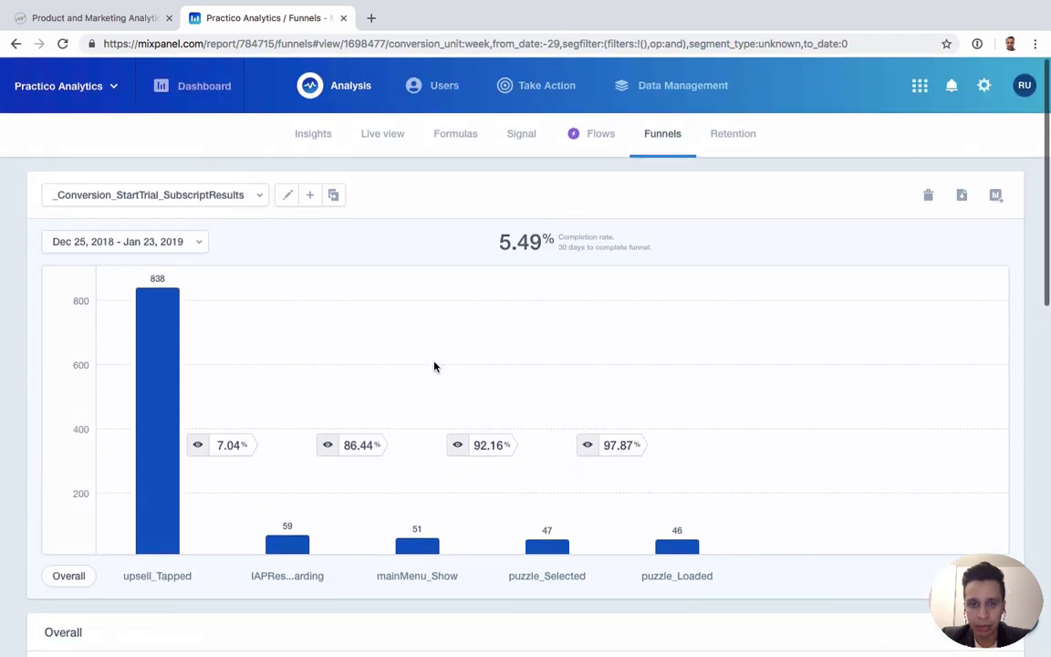